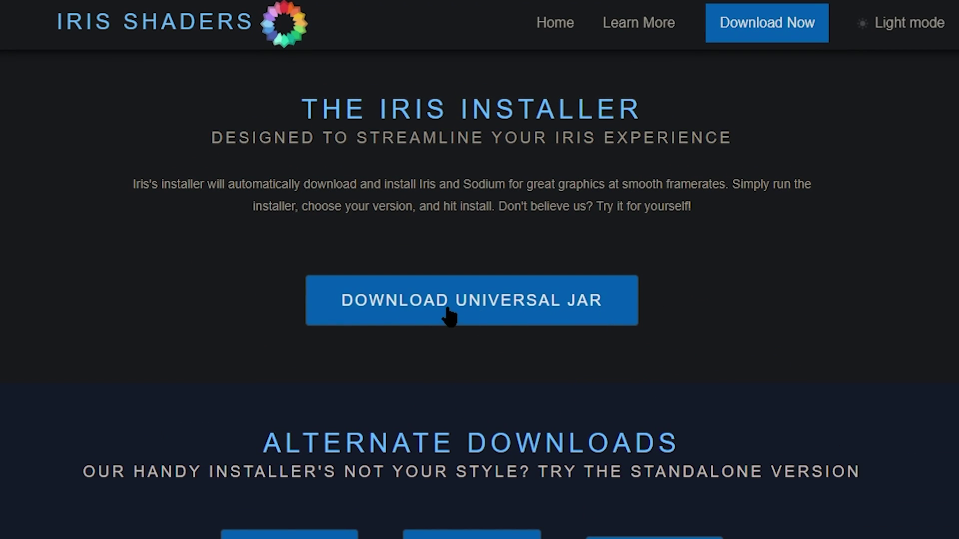
- Download the universal Iris installer, Iris-Installer-2.0.4.jar
click(549, 309)
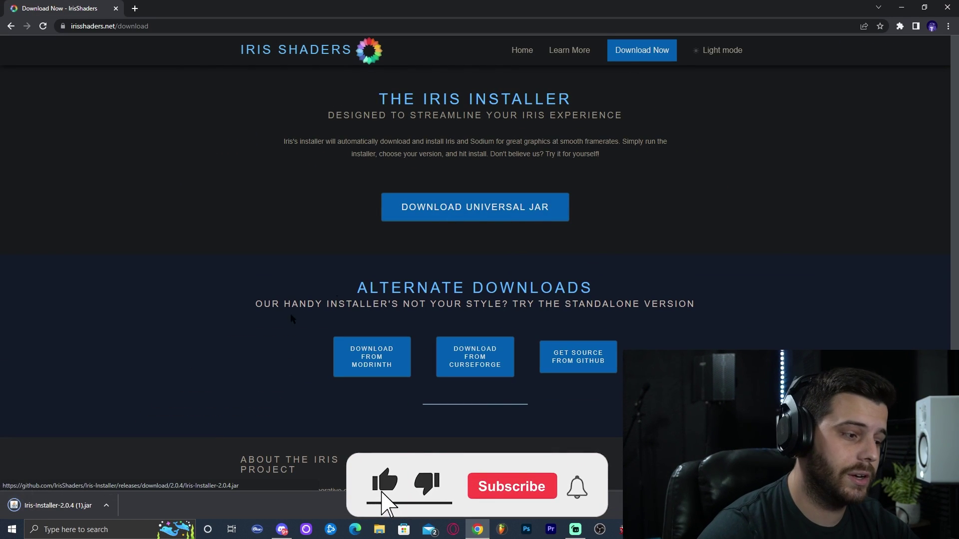
- Copy Iris-Installer-2.0.4 (1).jar from the download bar onto the desktop and arrange the icons
drag(434, 4, 548, 32)
drag(366, 351, 208, 130)
drag(209, 241, 619, 471)
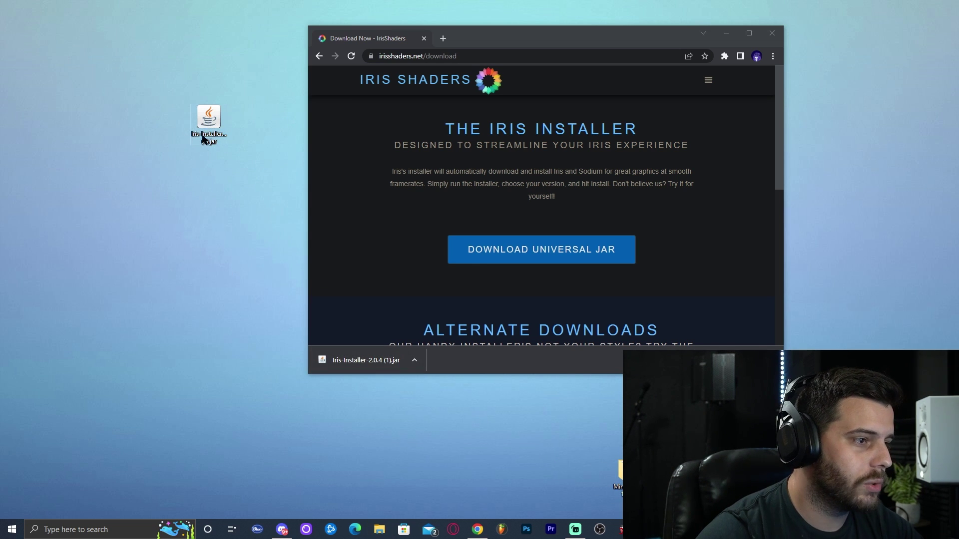
drag(203, 139, 163, 138)
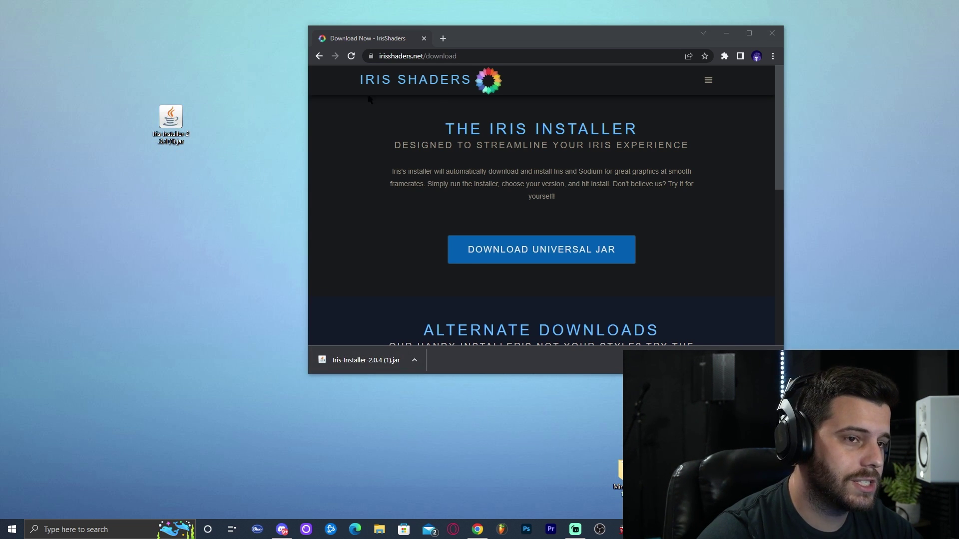
- Adjust the browser window, then return it to full screen
drag(632, 35, 640, 36)
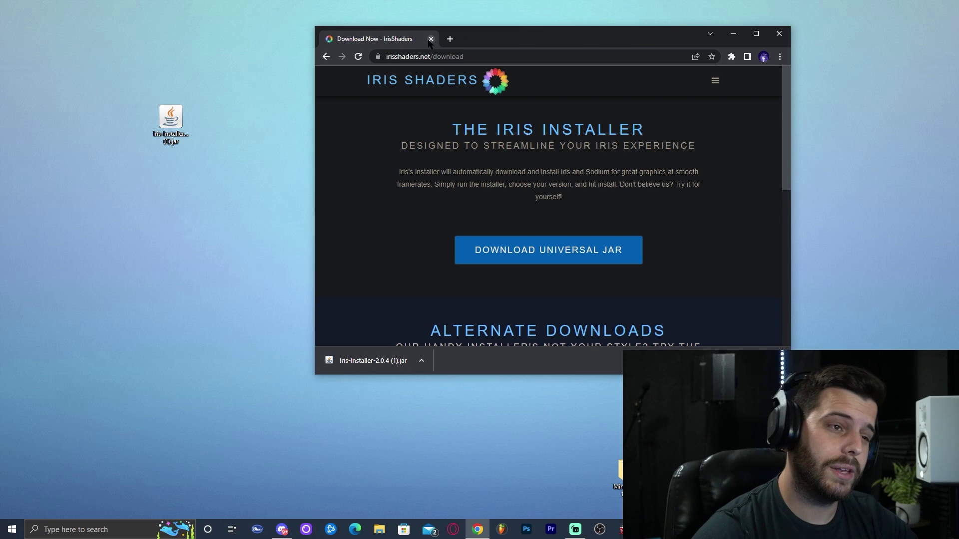
drag(223, 160, 274, 119)
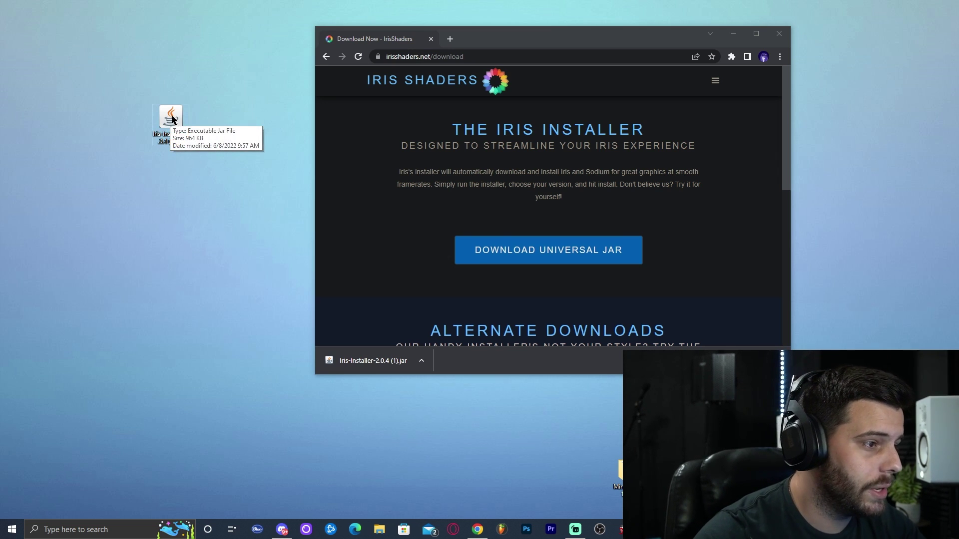
click(271, 100)
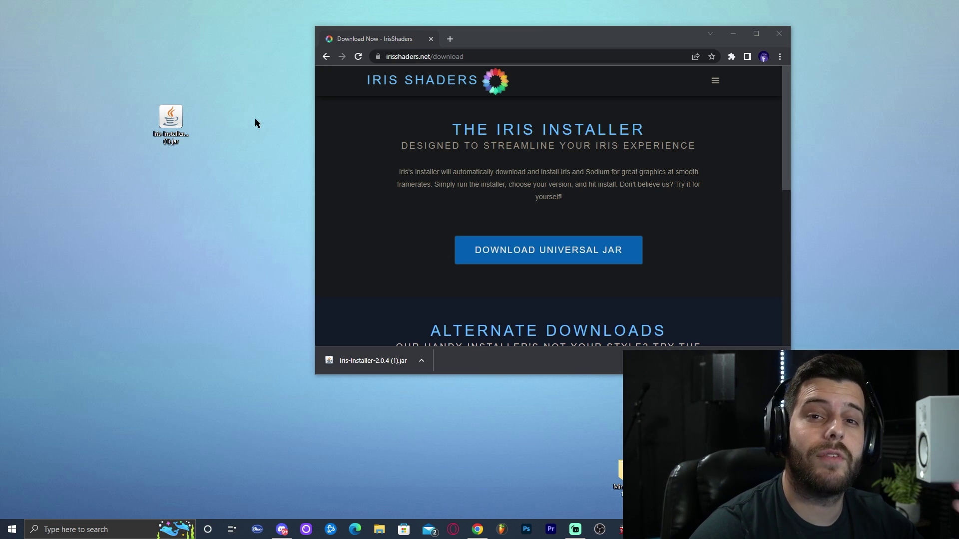
click(756, 33)
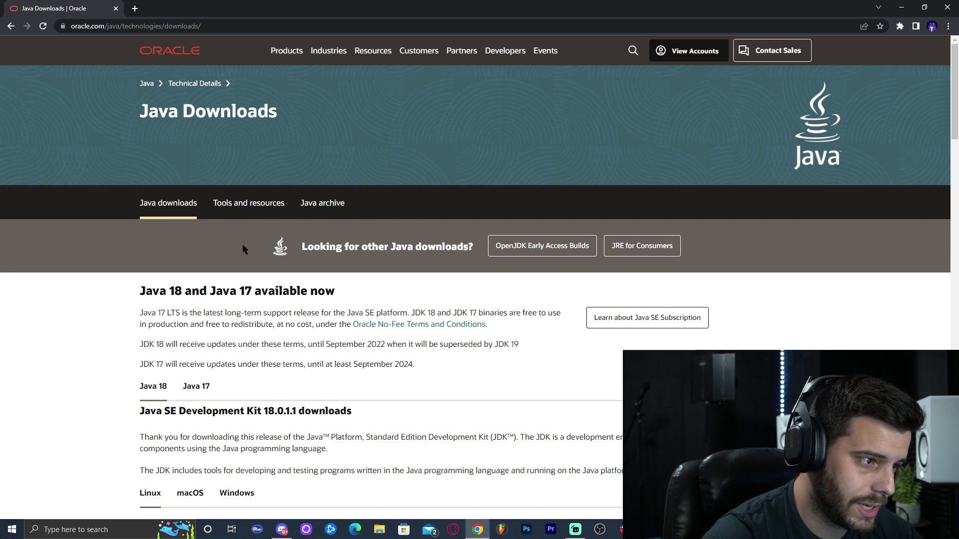
- Show the Windows downloads under the Java 18 tab
scroll(314, 230, down, 3)
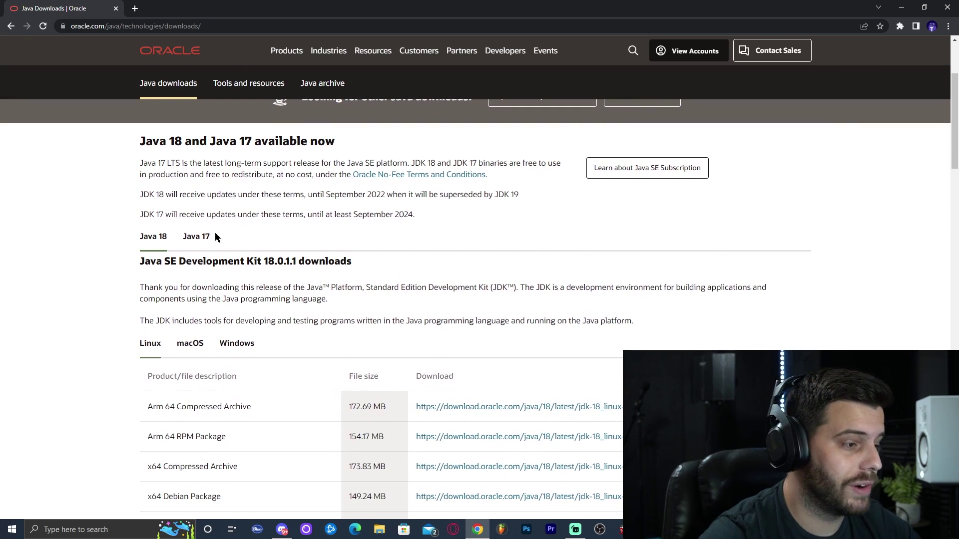
click(155, 240)
scroll(316, 248, down, 3)
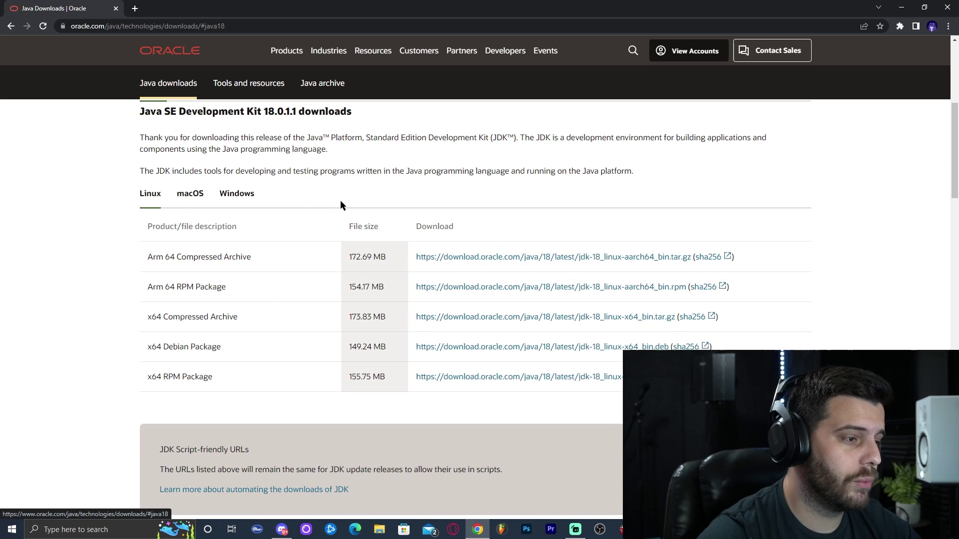
click(243, 201)
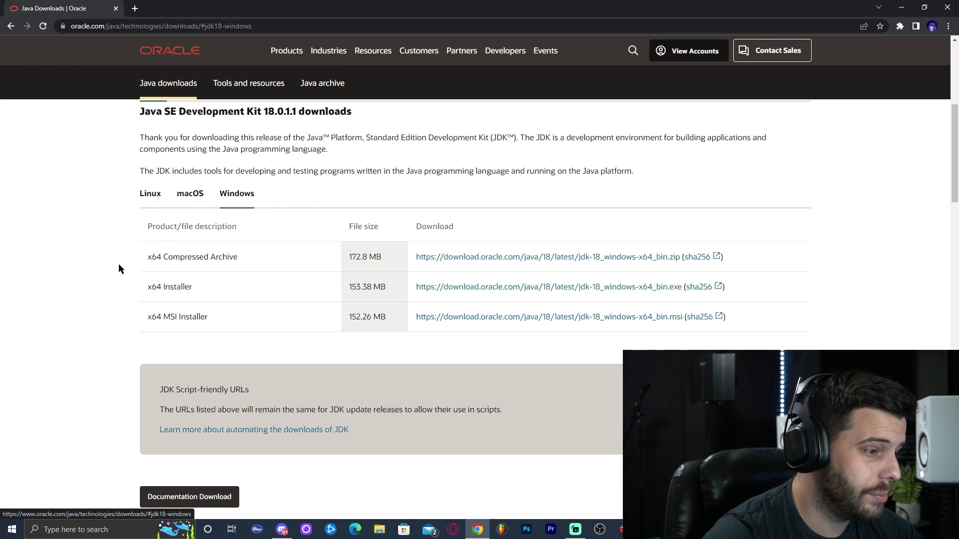
- Download the x64 Installer jdk-18_windows-x64_bin.exe (153.38 MB)
drag(144, 288, 200, 289)
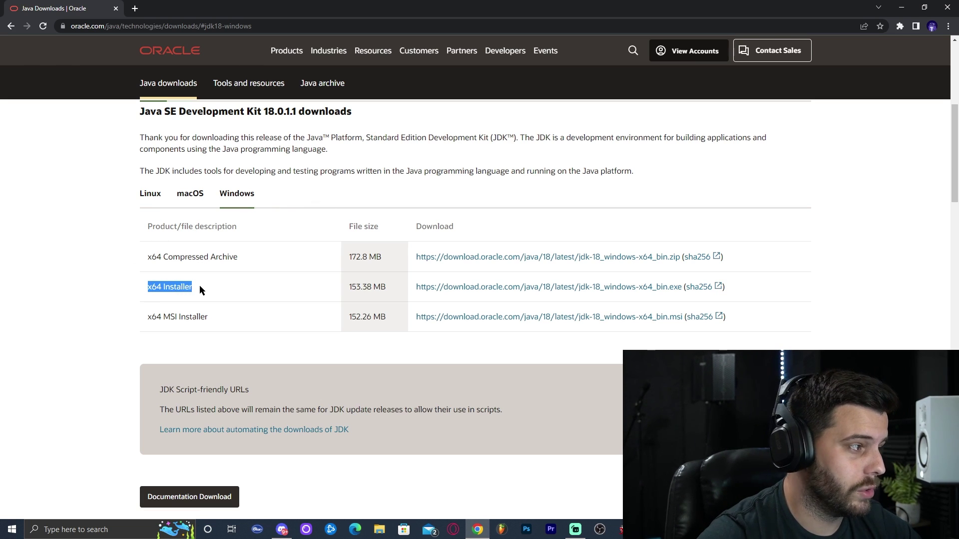
scroll(215, 254, down, 2)
scroll(217, 220, up, 1)
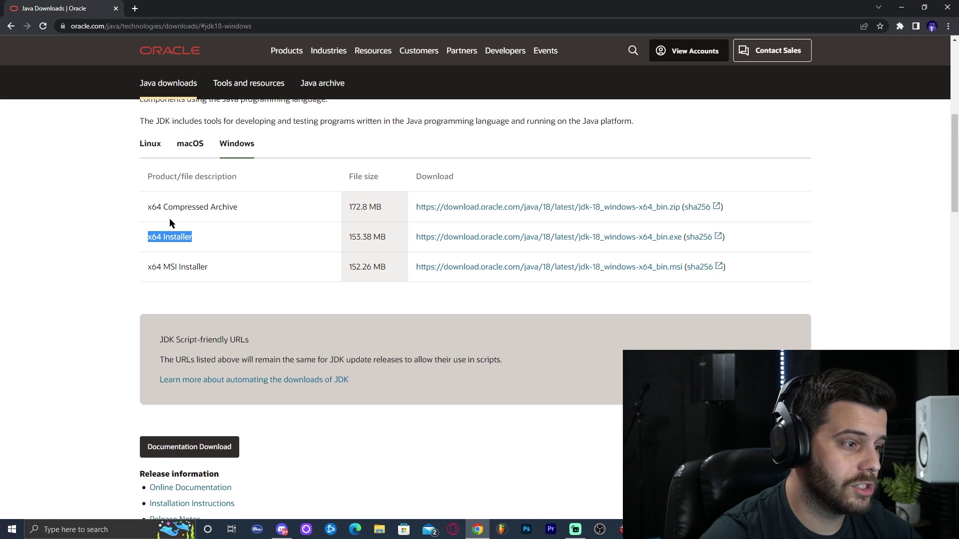
click(223, 233)
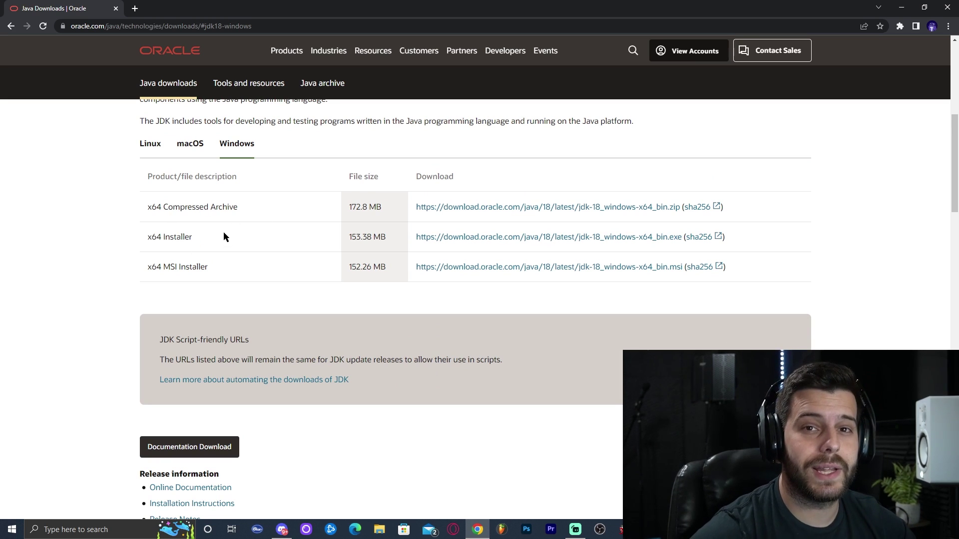
drag(166, 235, 149, 237)
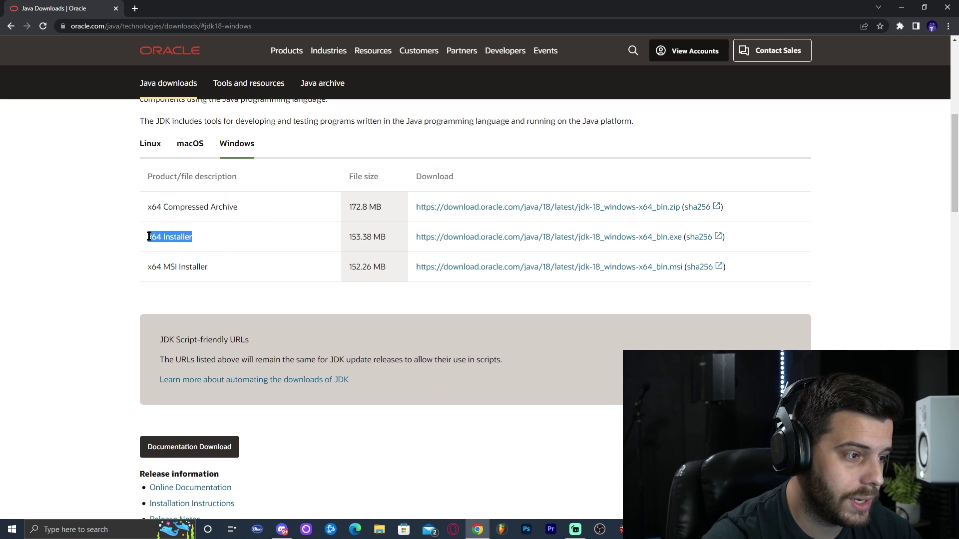
click(138, 243)
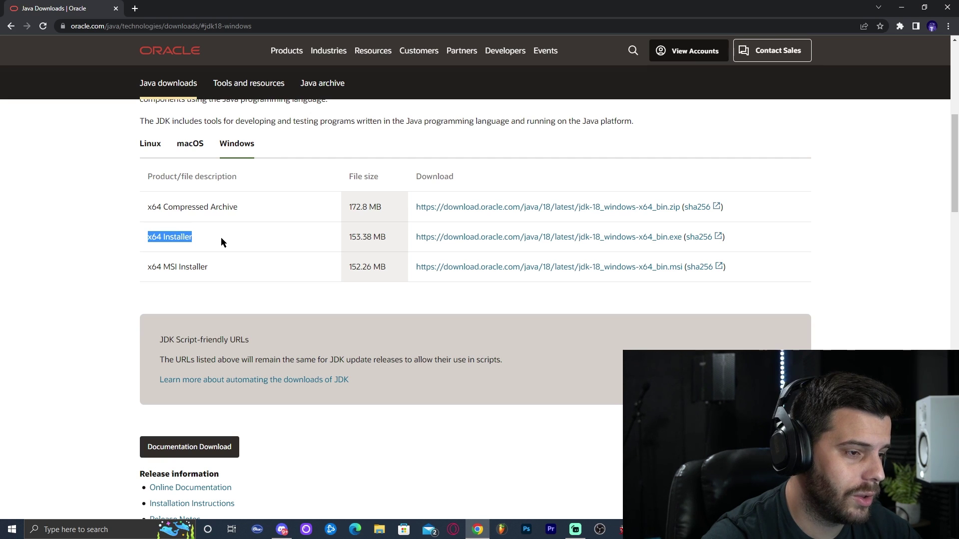
click(270, 239)
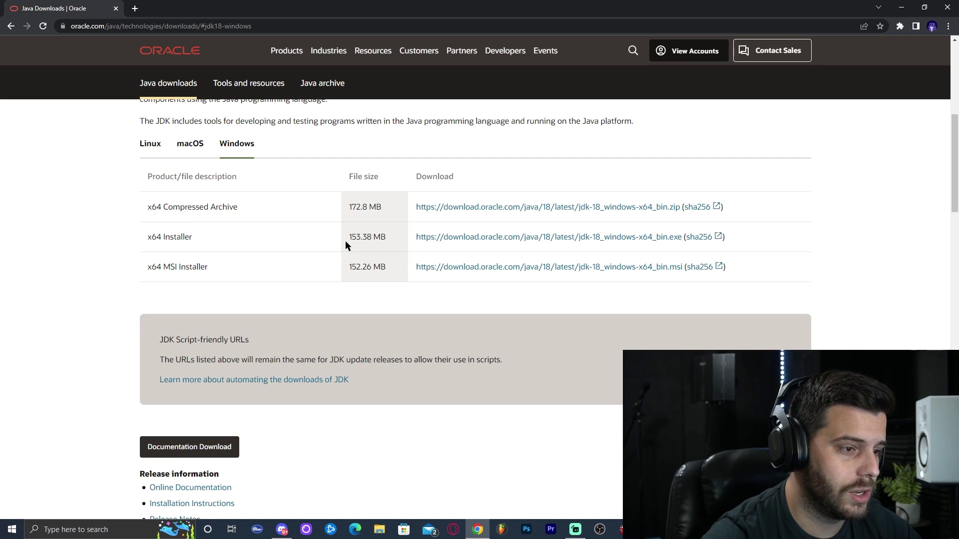
click(480, 238)
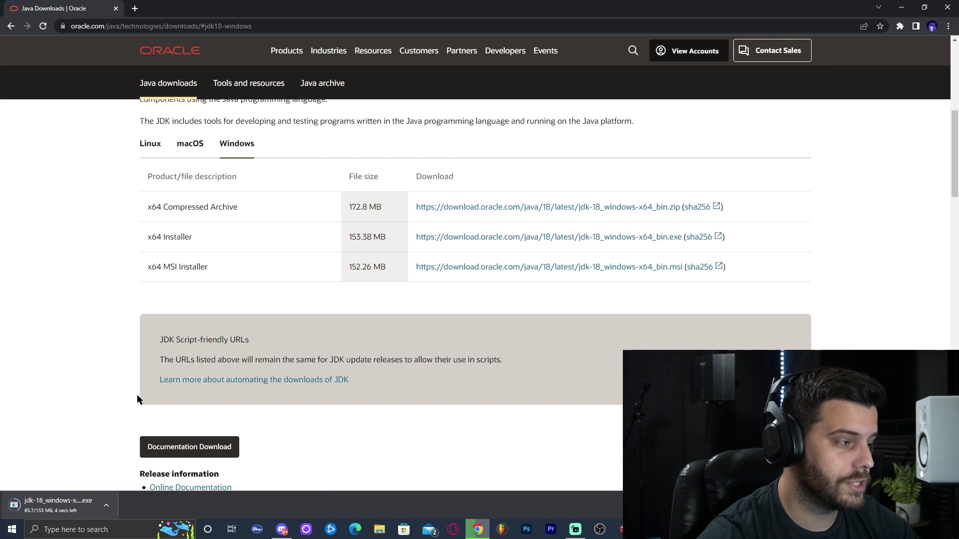
- Copy the jdk-18_windows-x64_bin.exe download onto the desktop and refresh it
drag(499, 7, 570, 15)
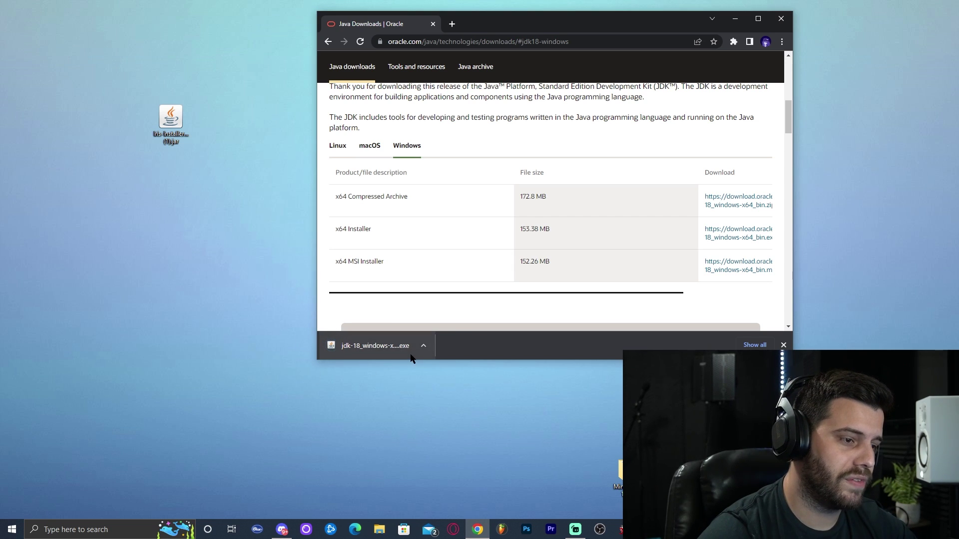
drag(372, 352, 171, 183)
right_click(252, 153)
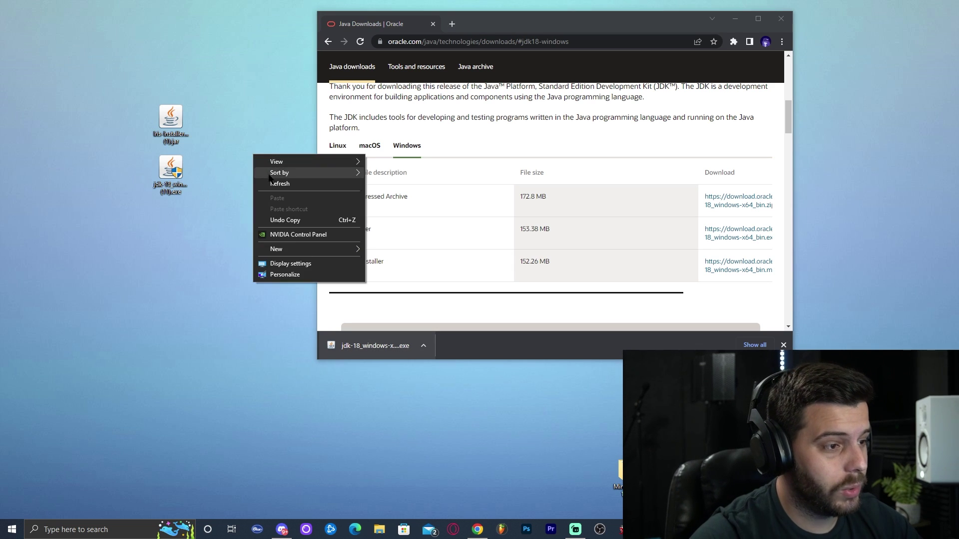
click(265, 183)
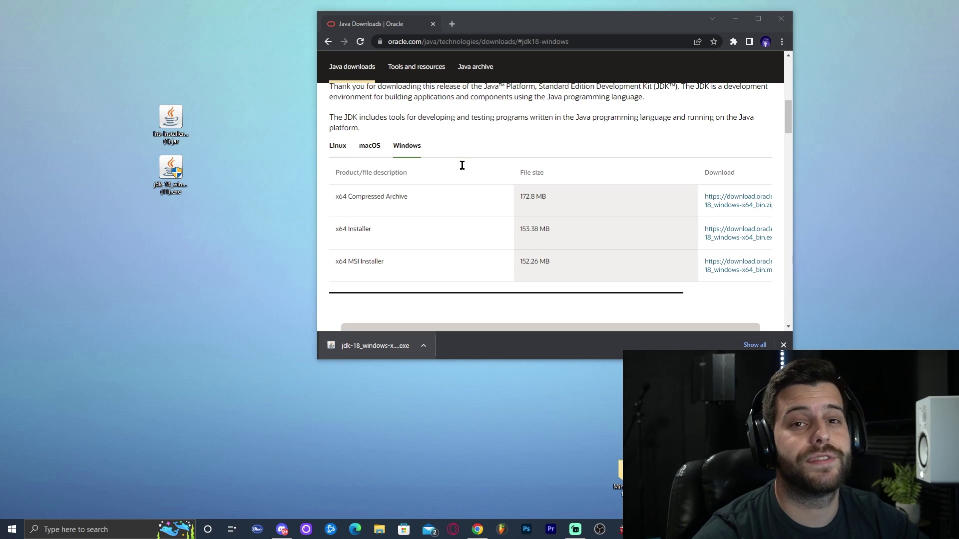
- Refresh the desktop several more times and return the browser to full screen
right_click(241, 155)
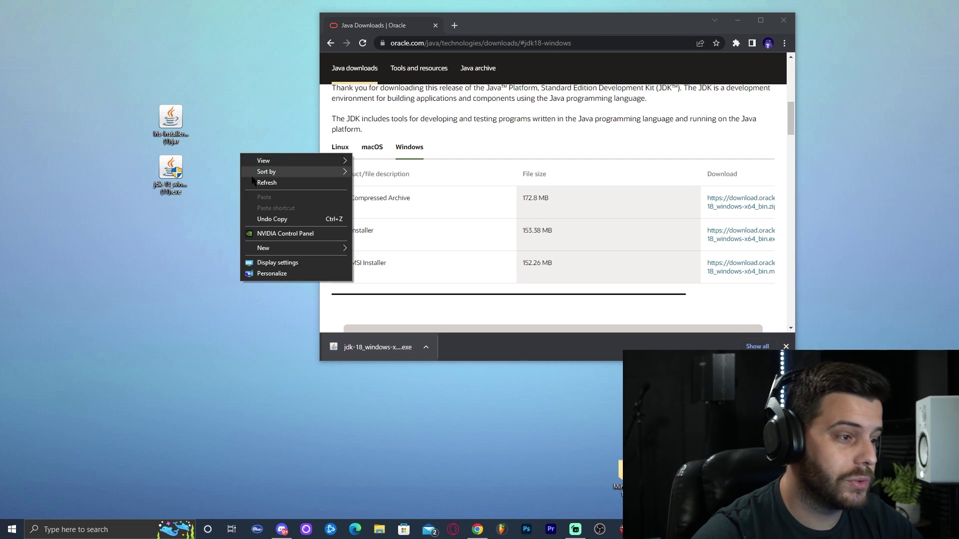
click(252, 183)
right_click(241, 158)
click(252, 187)
right_click(253, 174)
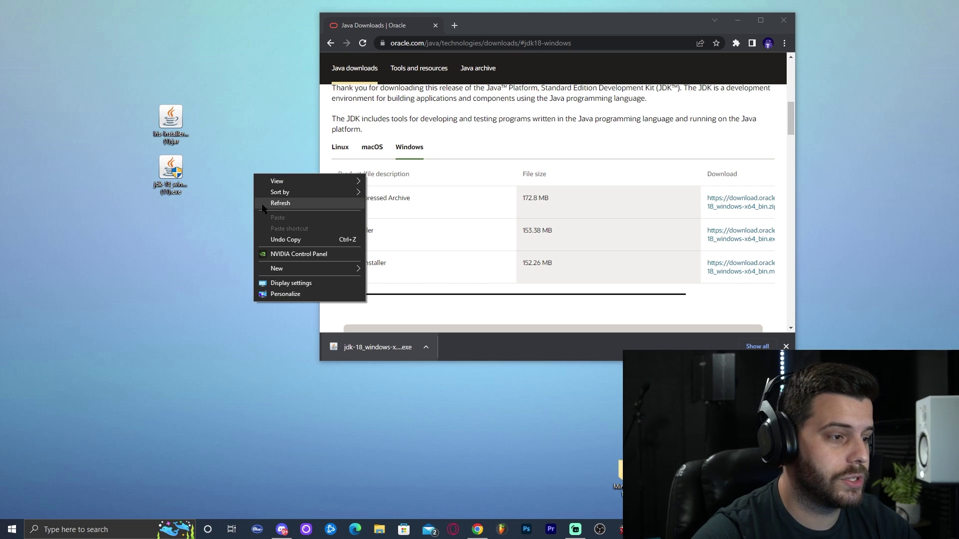
click(262, 203)
click(760, 20)
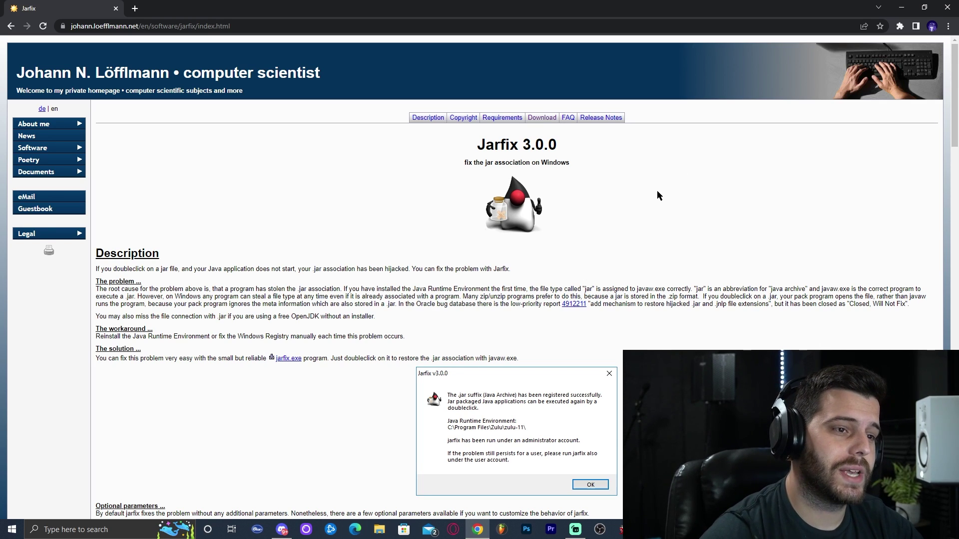
- Download jarfix.exe from the Jarfix page and copy it onto the desktop
click(542, 119)
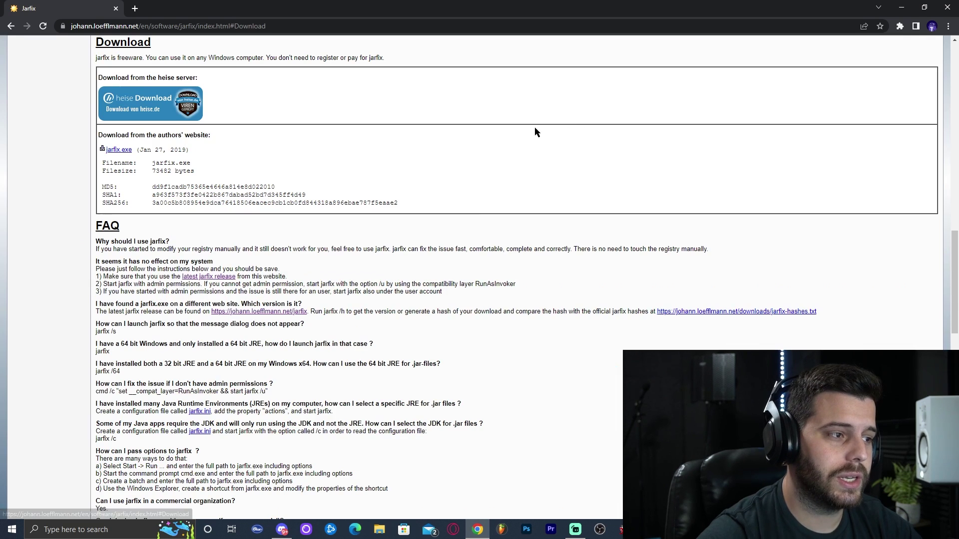
click(122, 152)
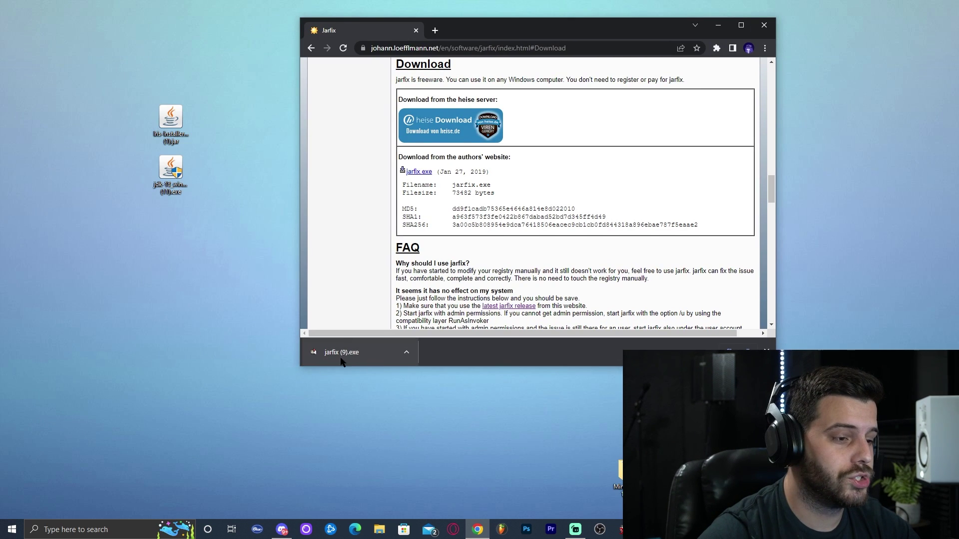
drag(341, 361, 170, 225)
- Refresh the desktop icons and close the browser
right_click(248, 199)
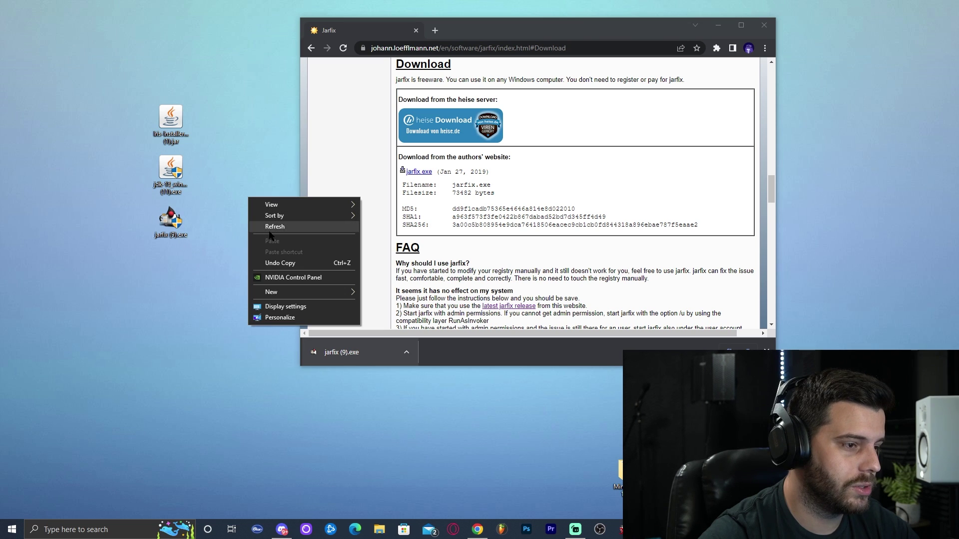
click(279, 227)
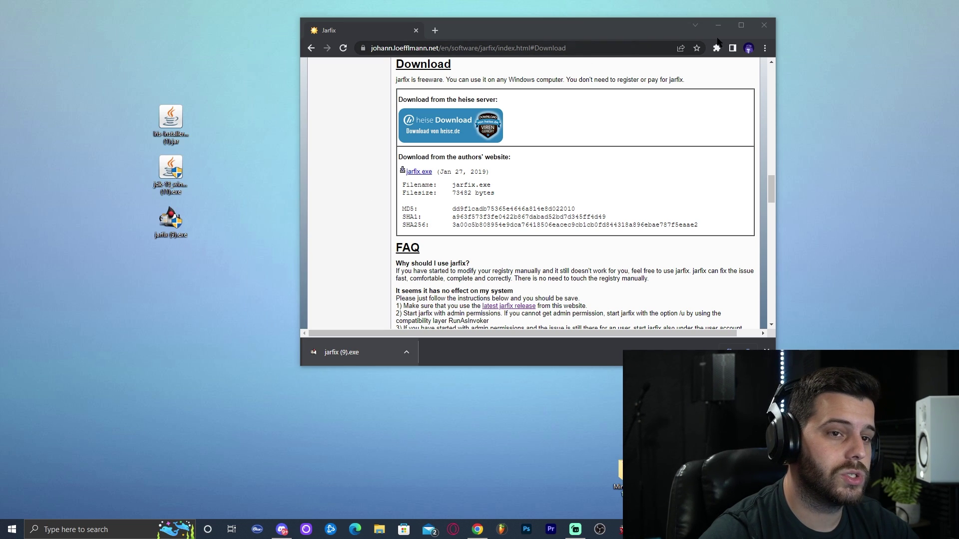
click(764, 25)
right_click(489, 79)
click(306, 136)
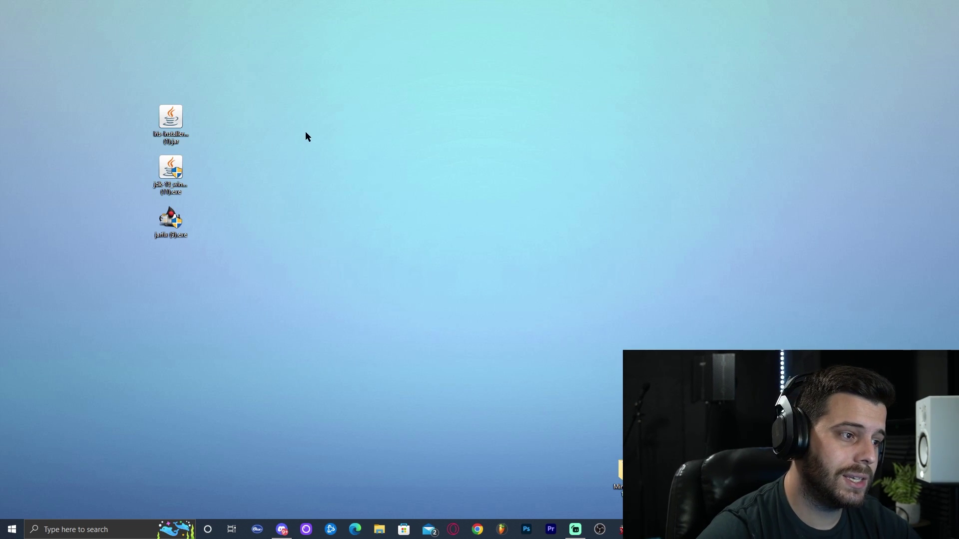
right_click(306, 136)
click(342, 160)
right_click(344, 161)
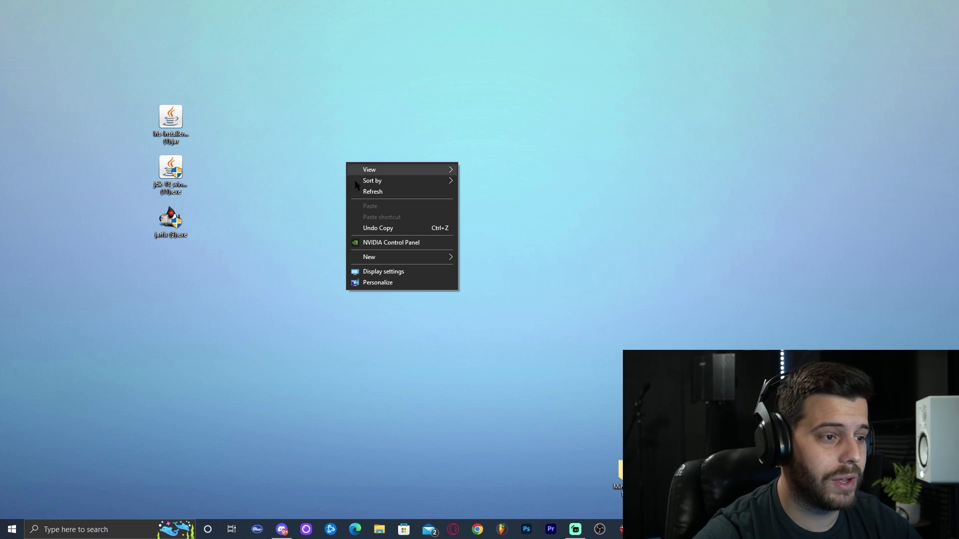
click(369, 191)
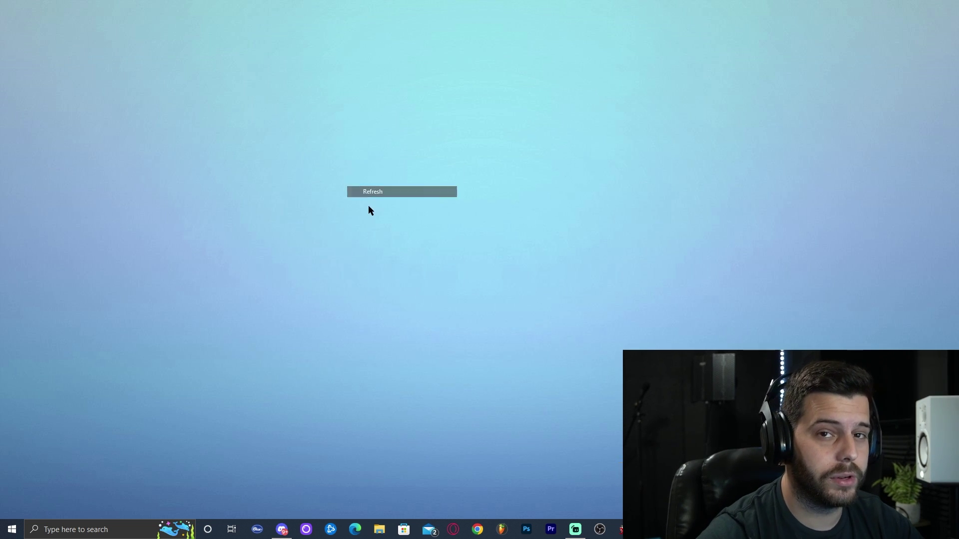
click(75, 531)
text(add)
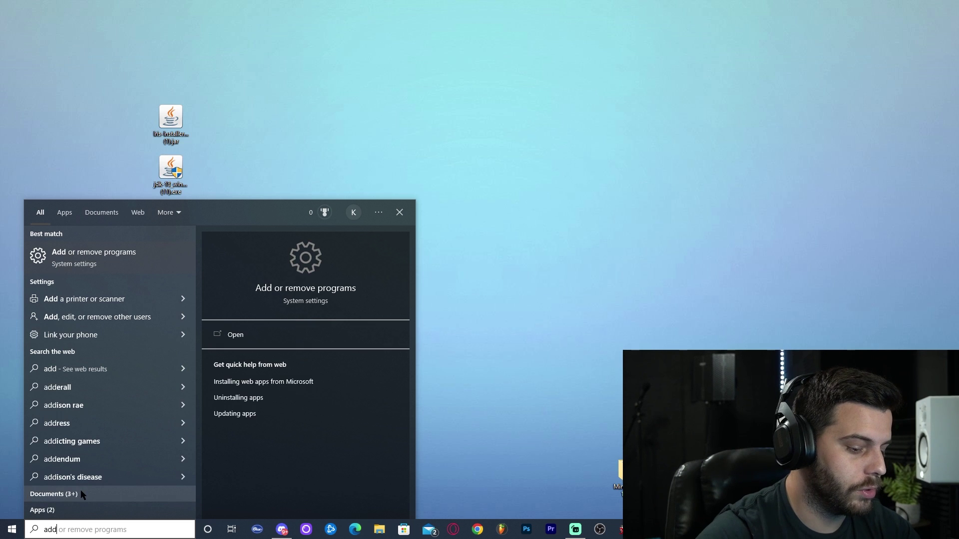
text( or)
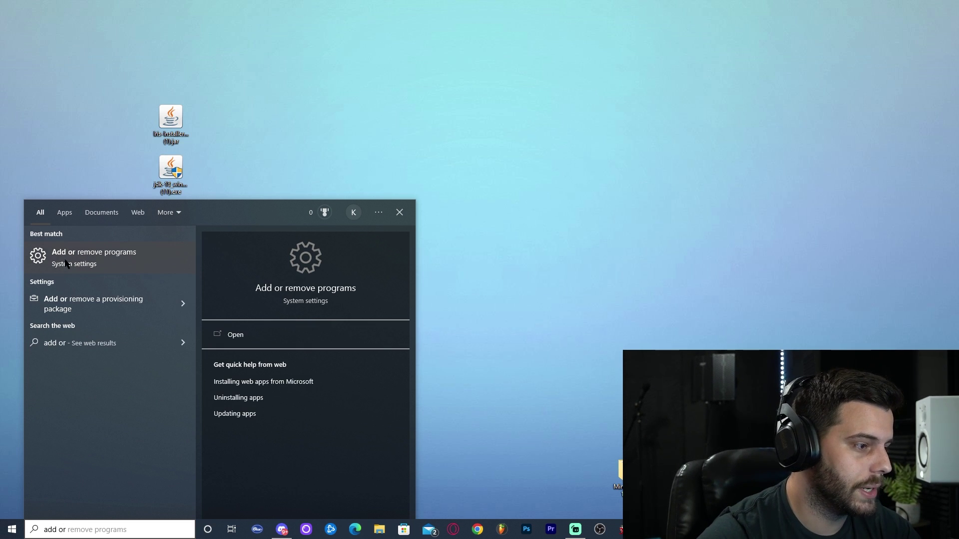
click(107, 257)
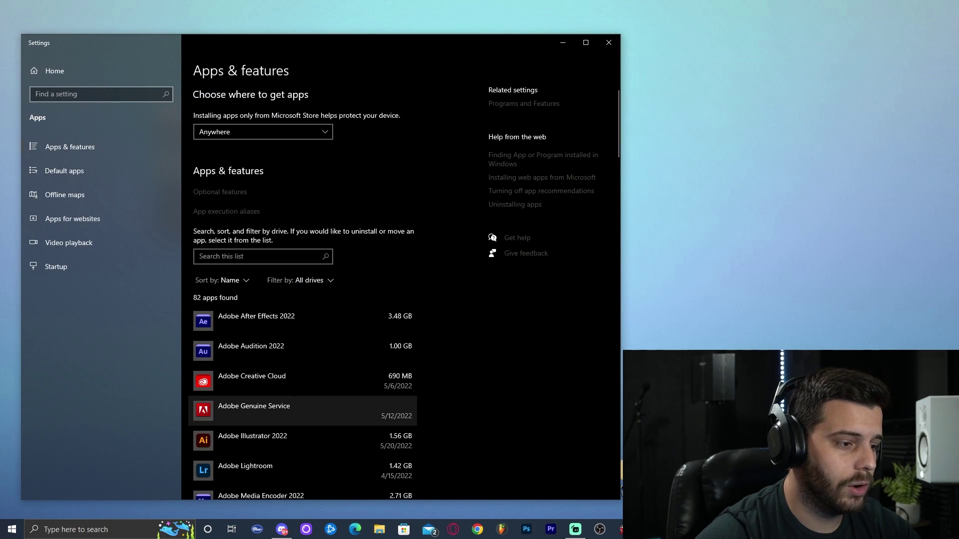
click(264, 258)
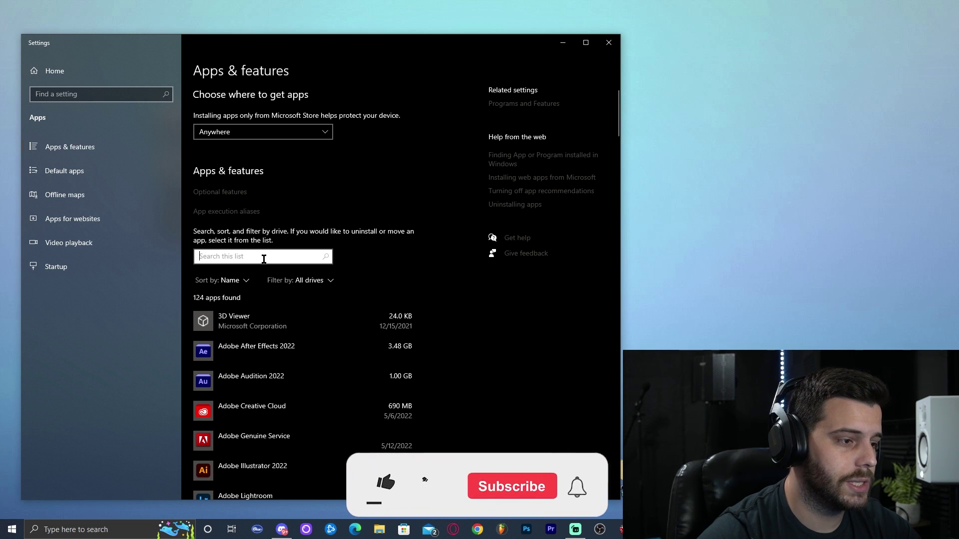
text(java)
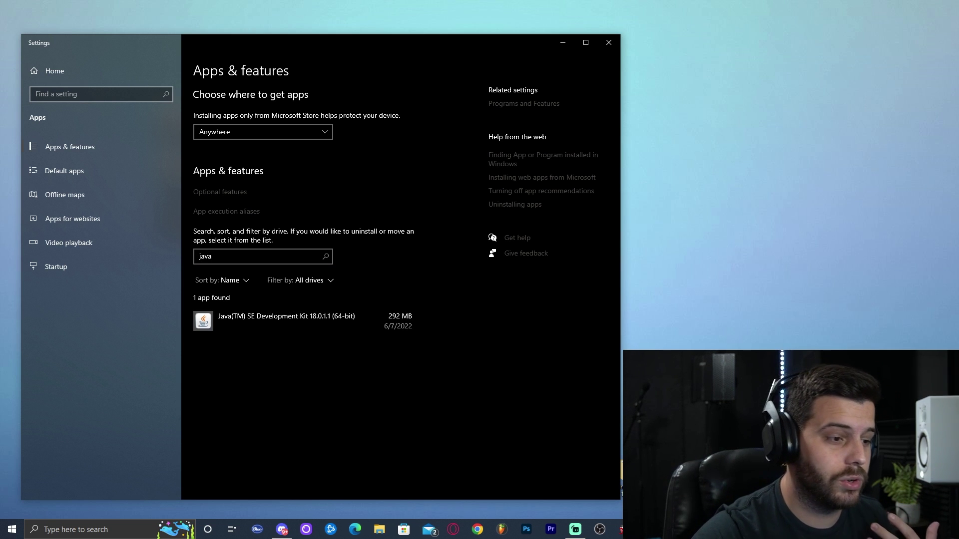
click(397, 323)
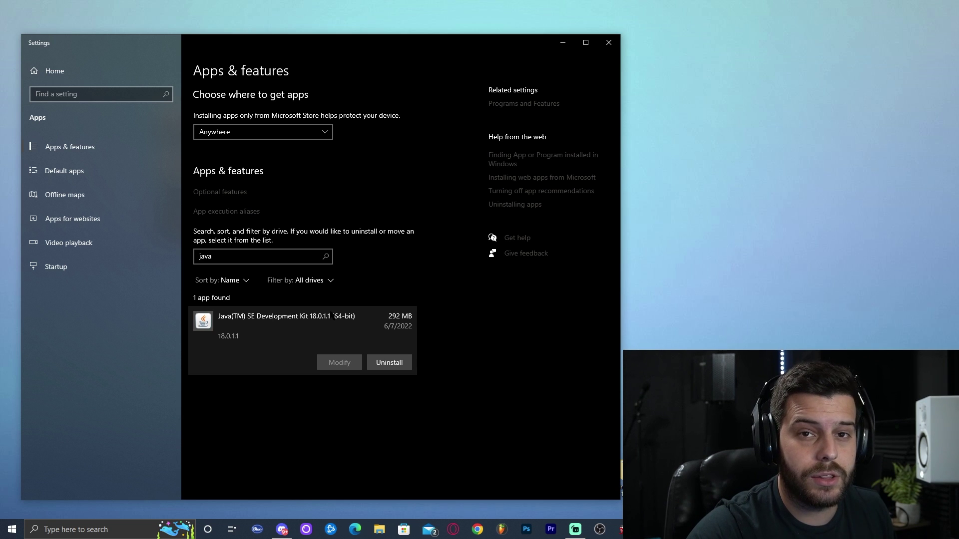
click(608, 42)
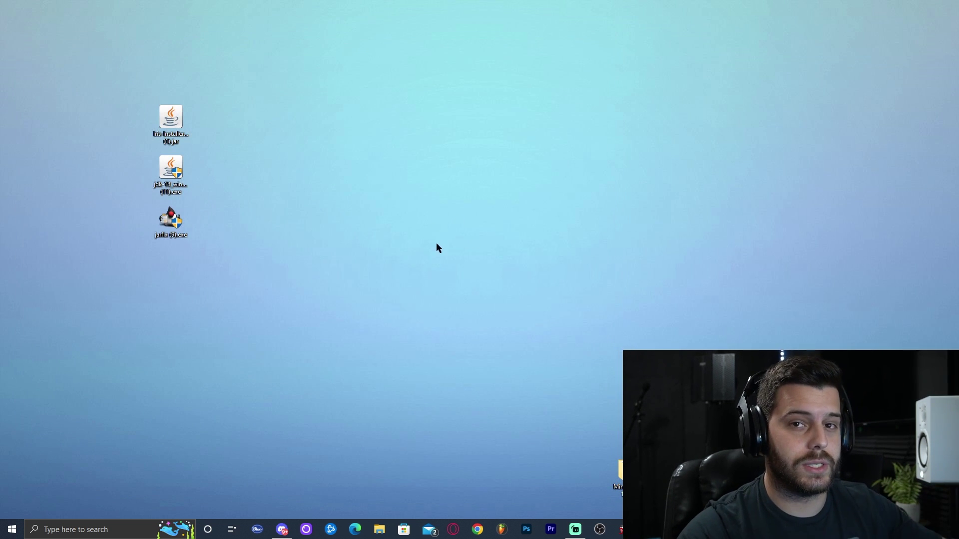
- Refresh the desktop icons twice
right_click(399, 195)
click(417, 225)
right_click(321, 199)
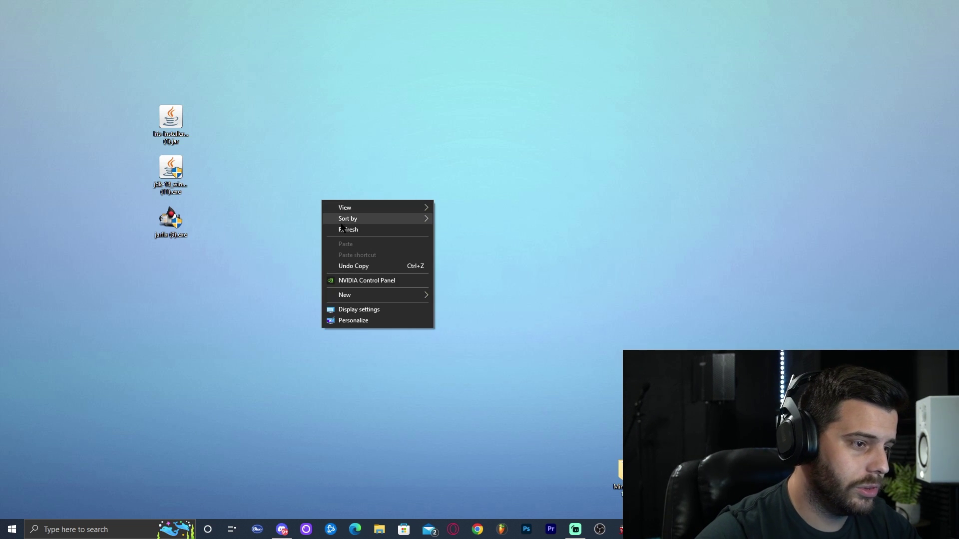
click(339, 227)
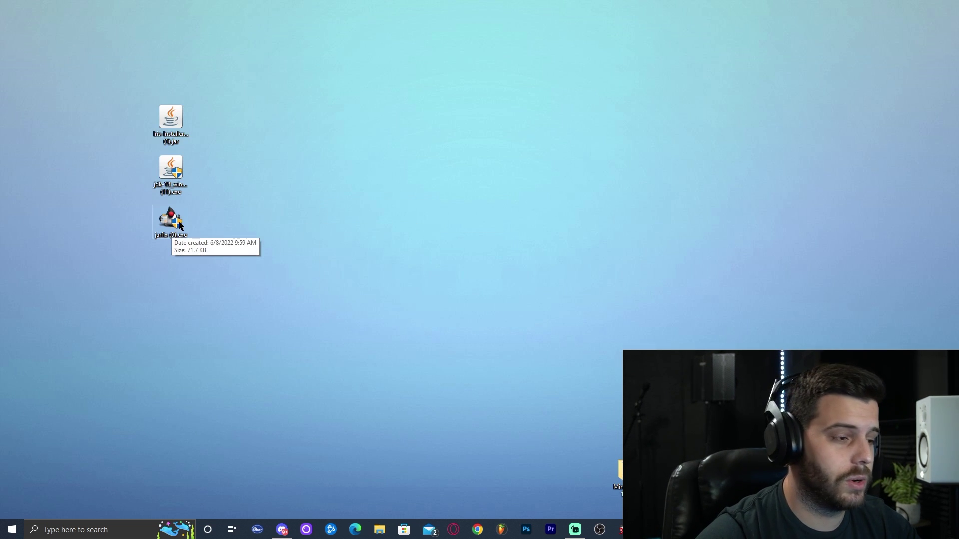
- Run jarfix to register .jar files with JDK 18, dismiss its success message, and select jarfix.exe
double_click(172, 222)
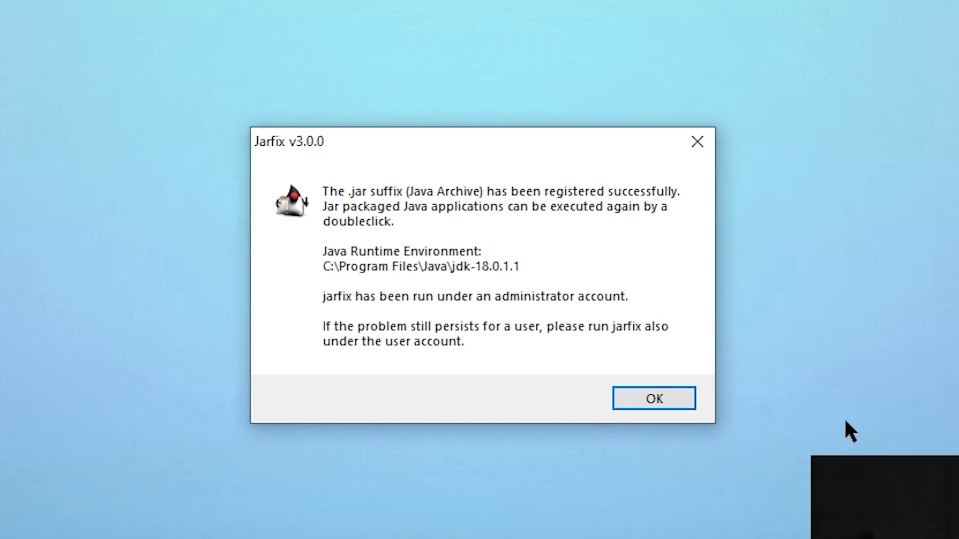
click(668, 397)
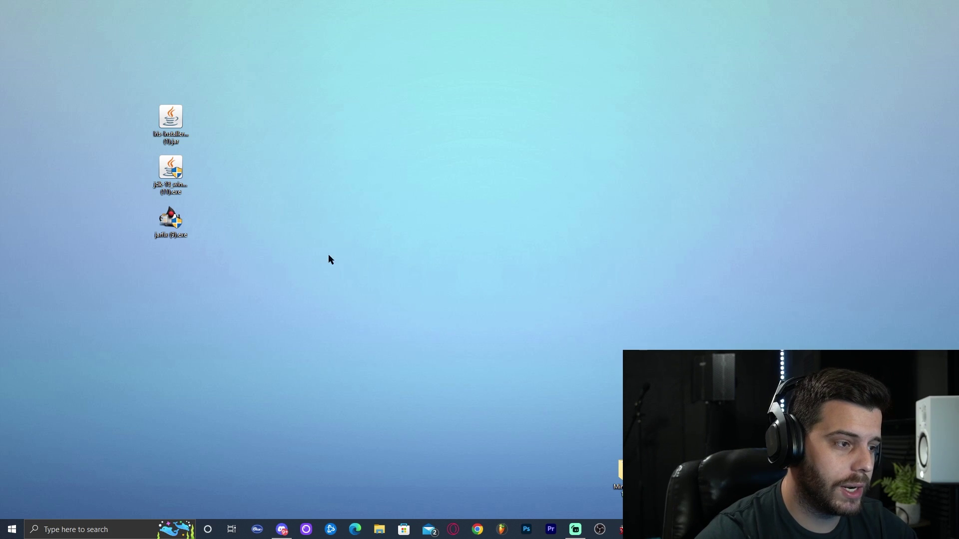
drag(285, 280, 98, 212)
- Delete jarfix.exe, launch the JDK 18 installer, and agree to reinstall
key(Delete)
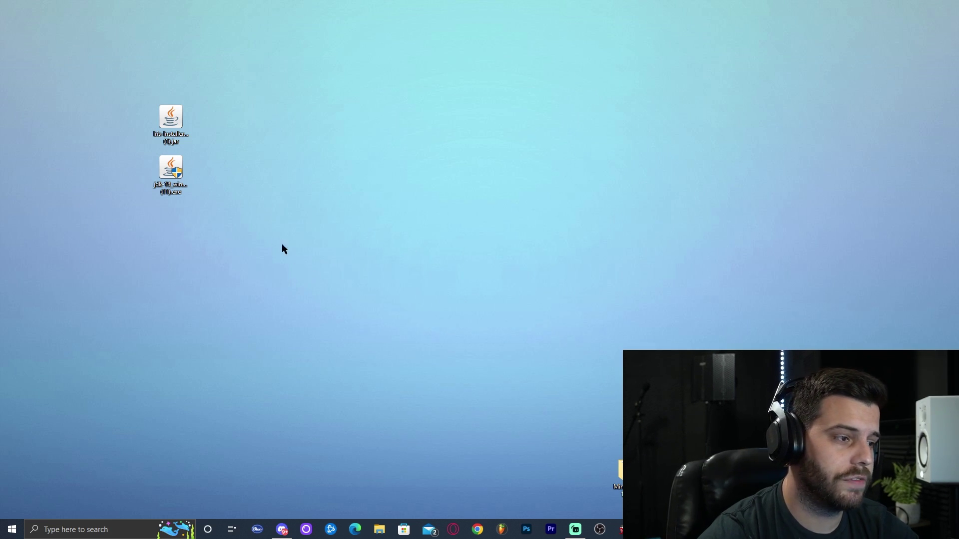
click(164, 188)
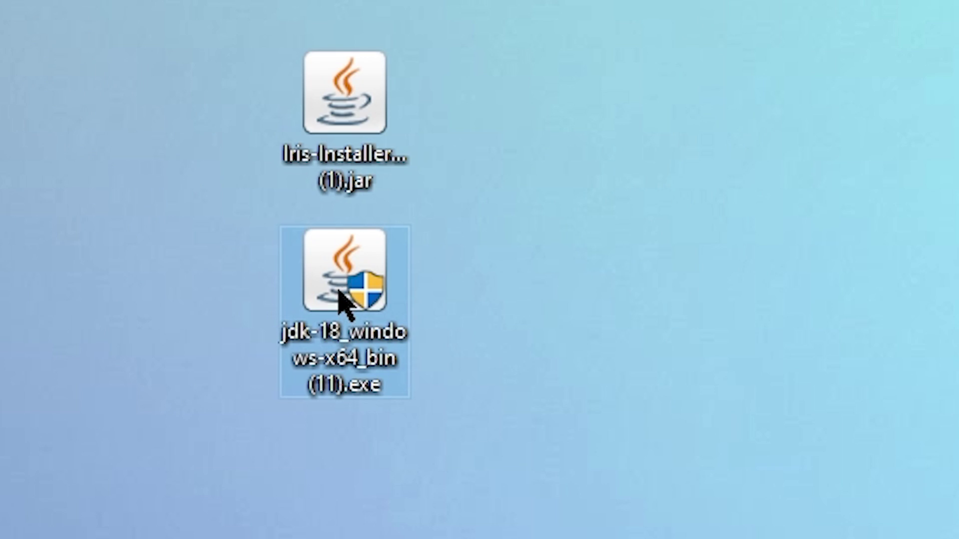
double_click(307, 312)
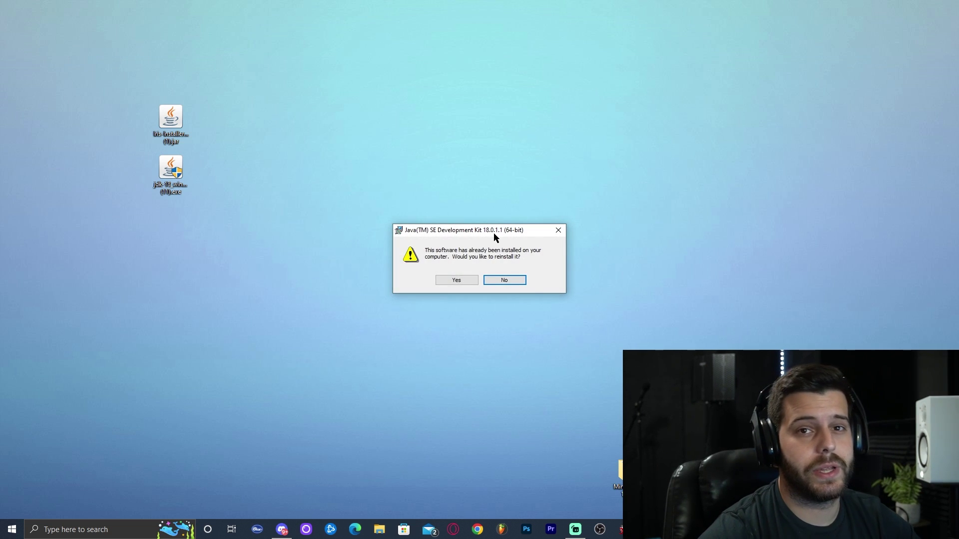
drag(488, 236, 481, 234)
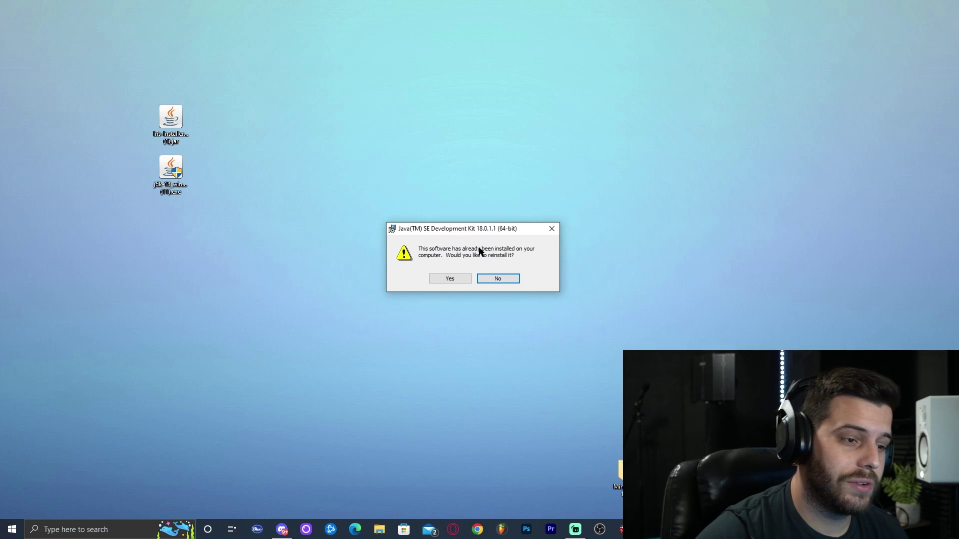
click(449, 279)
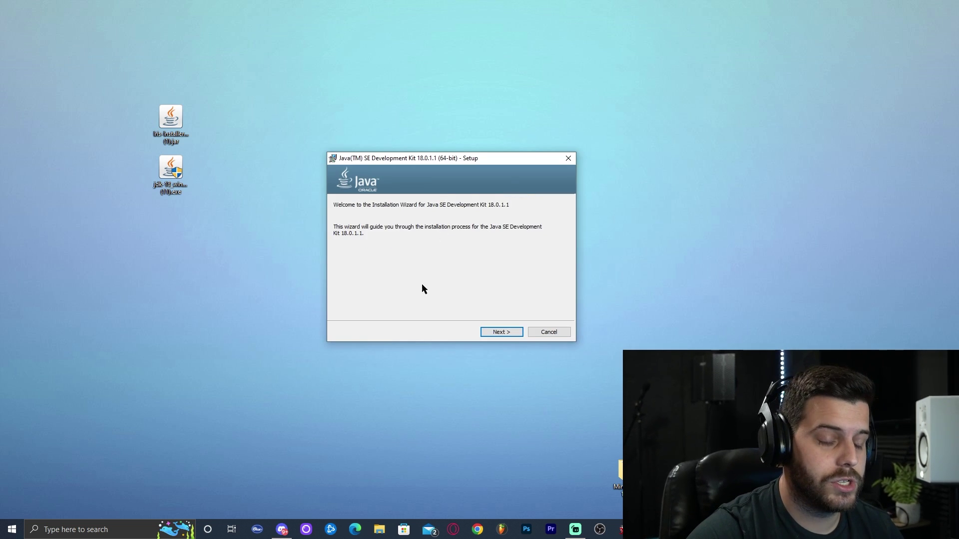
- Install JDK 18.0.1.1 to the default folder and close the finished installer
click(505, 333)
click(508, 334)
drag(478, 165, 457, 158)
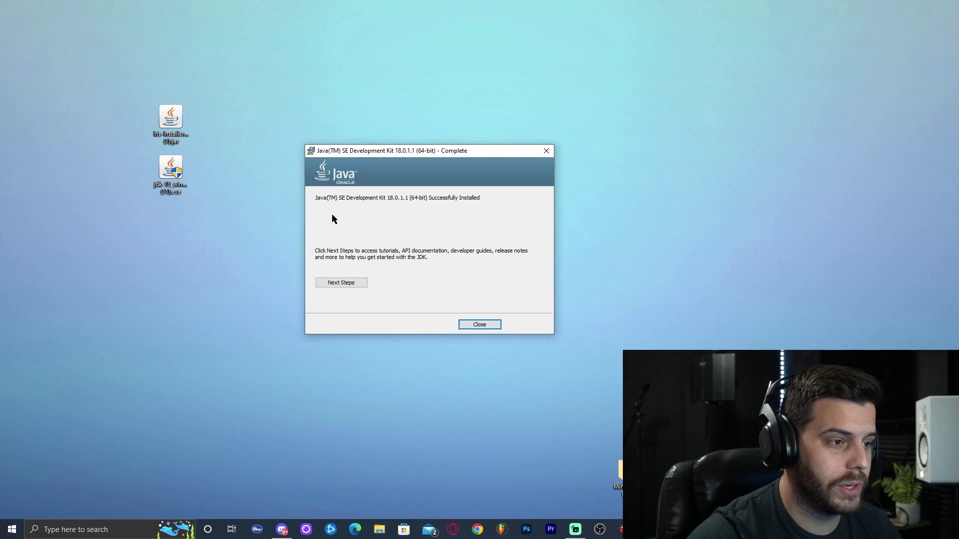
click(481, 326)
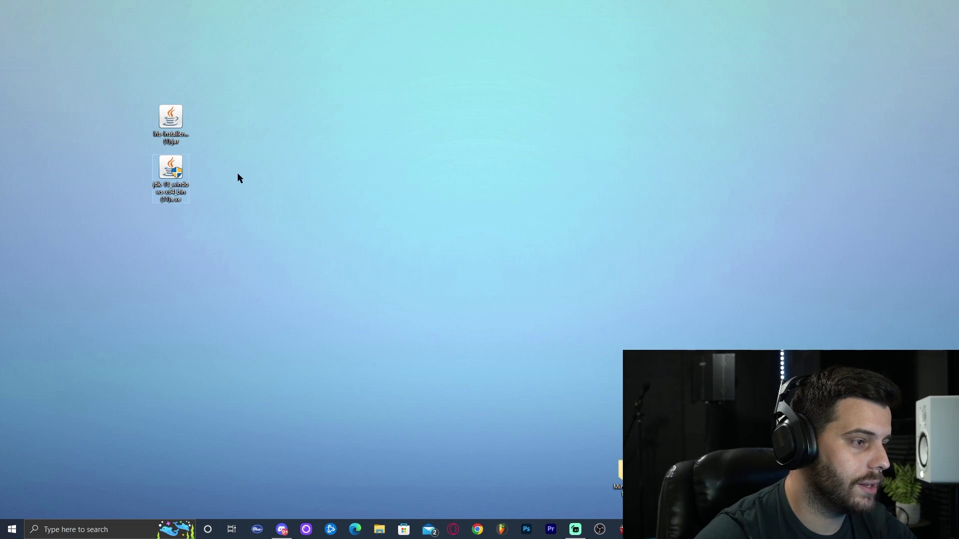
- Delete the JDK installer, open Iris Installer, and keep the Iris & Sodium edition
key(Delete)
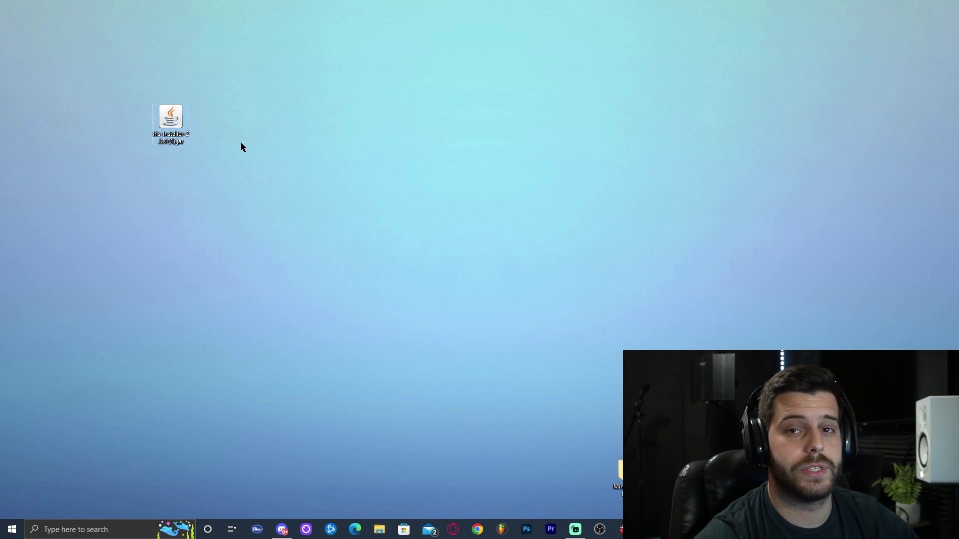
click(172, 122)
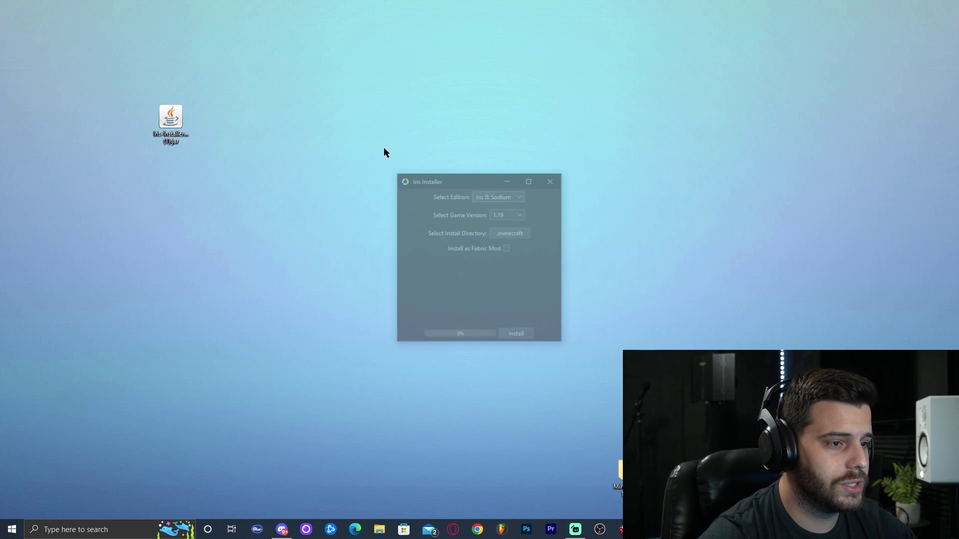
drag(477, 181, 485, 179)
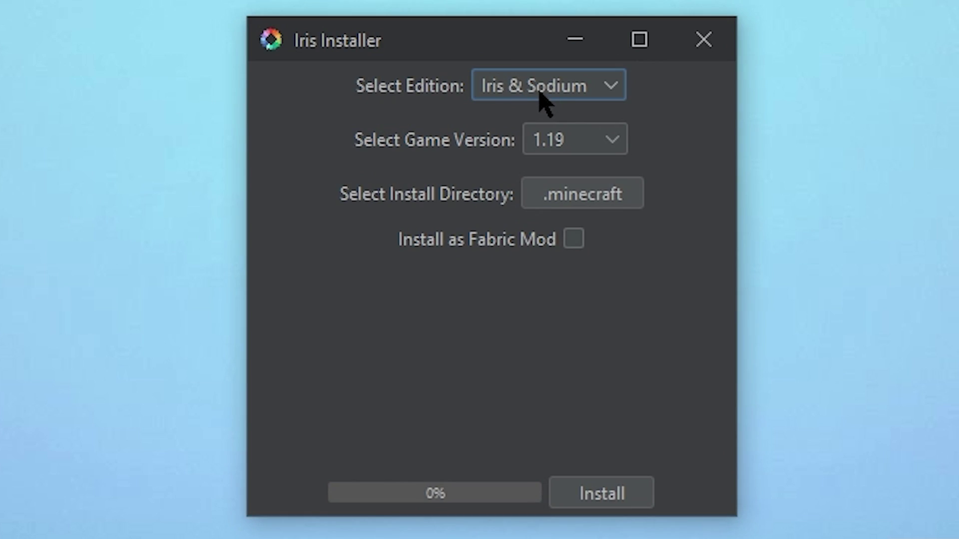
click(506, 196)
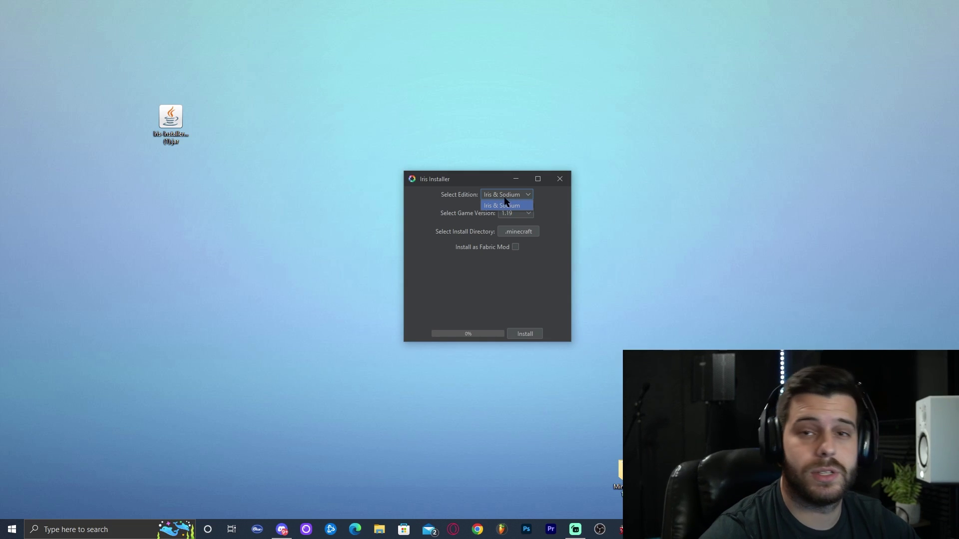
click(511, 195)
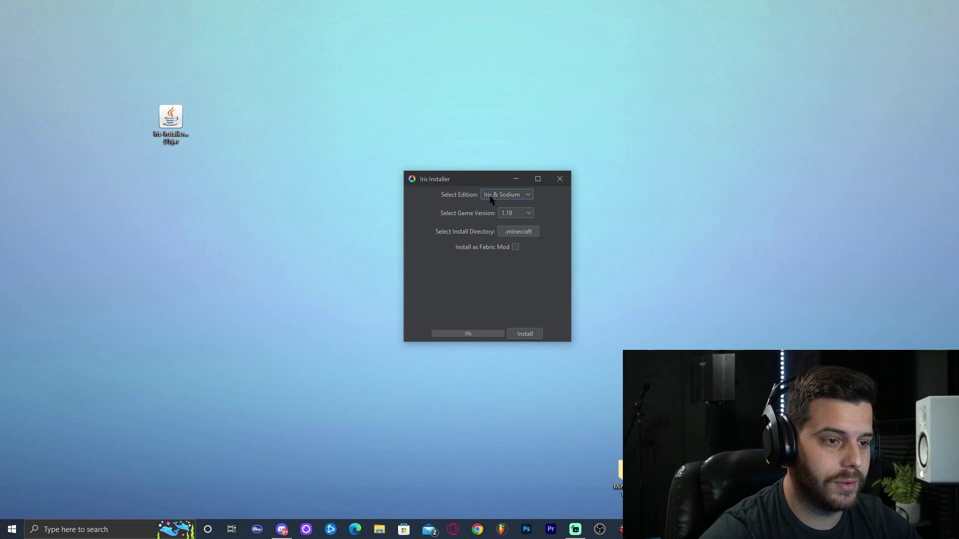
- Keep game version 1.19, install, and close the installer once it succeeds
click(523, 212)
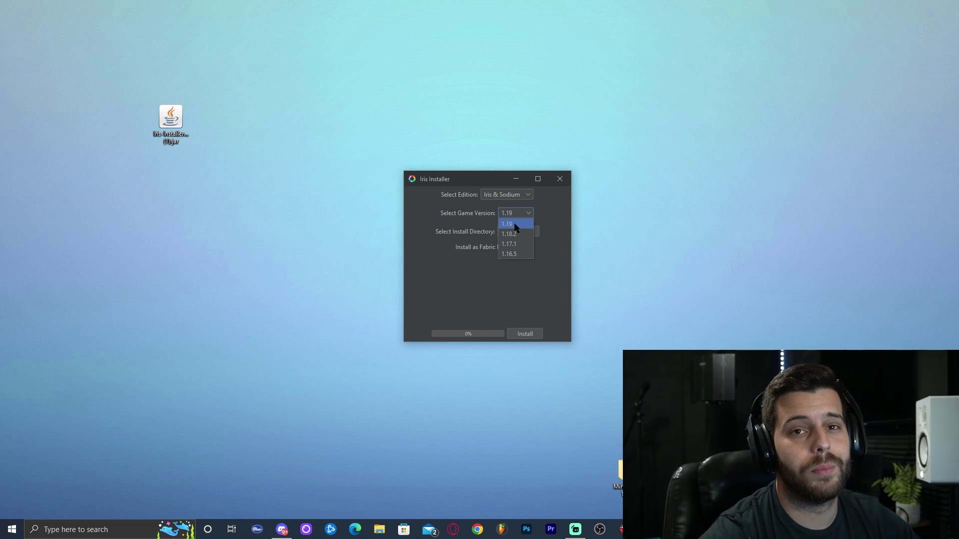
click(507, 223)
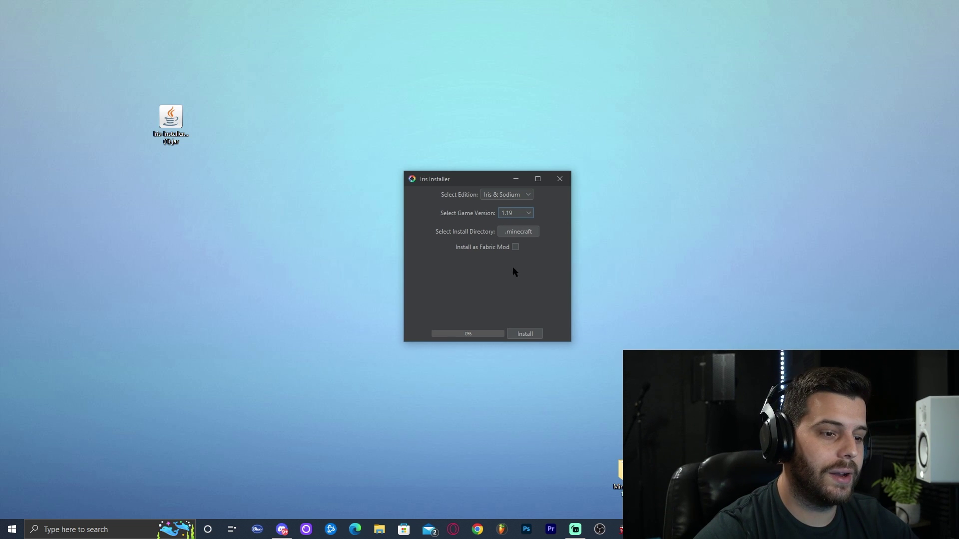
click(521, 333)
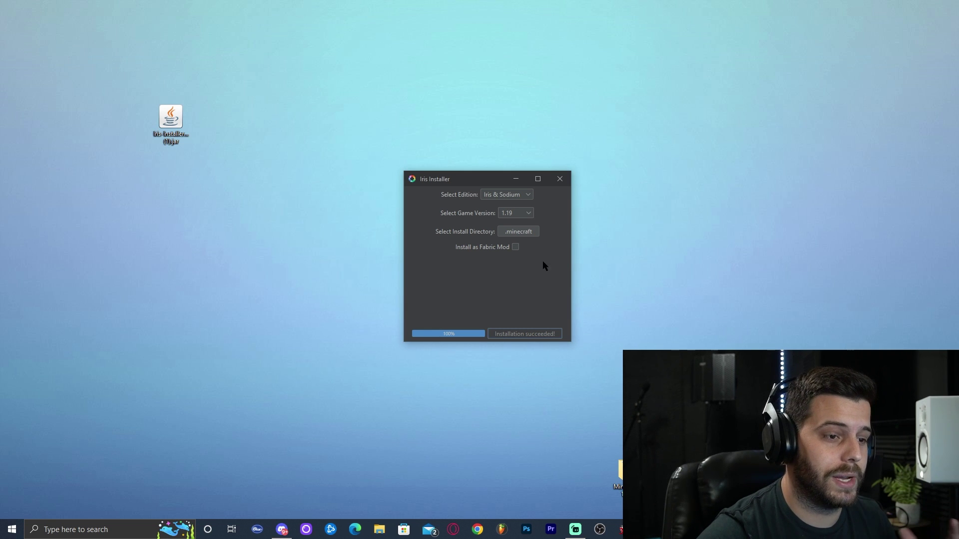
click(560, 180)
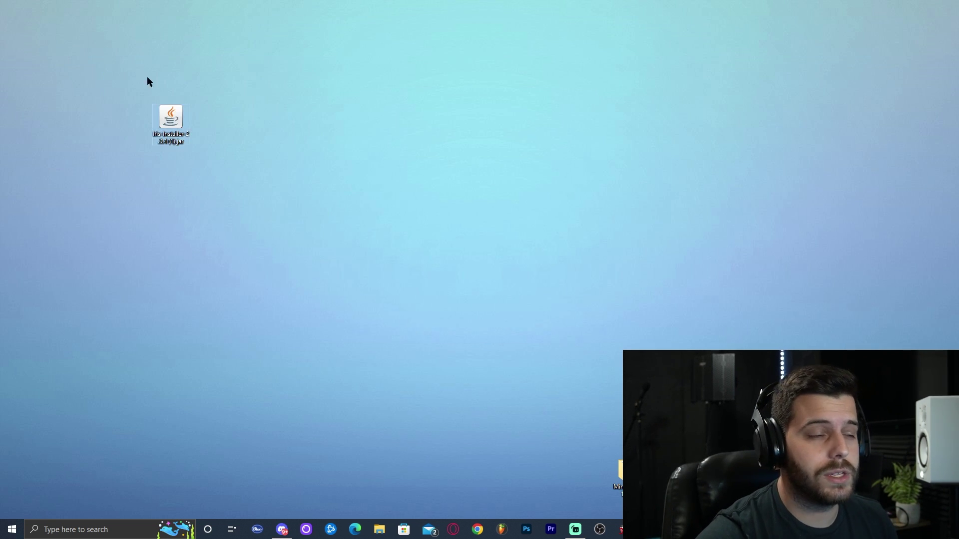
- Refresh the desktop and open Minecraft Launcher through a 'mine' Windows search
right_click(245, 93)
click(291, 118)
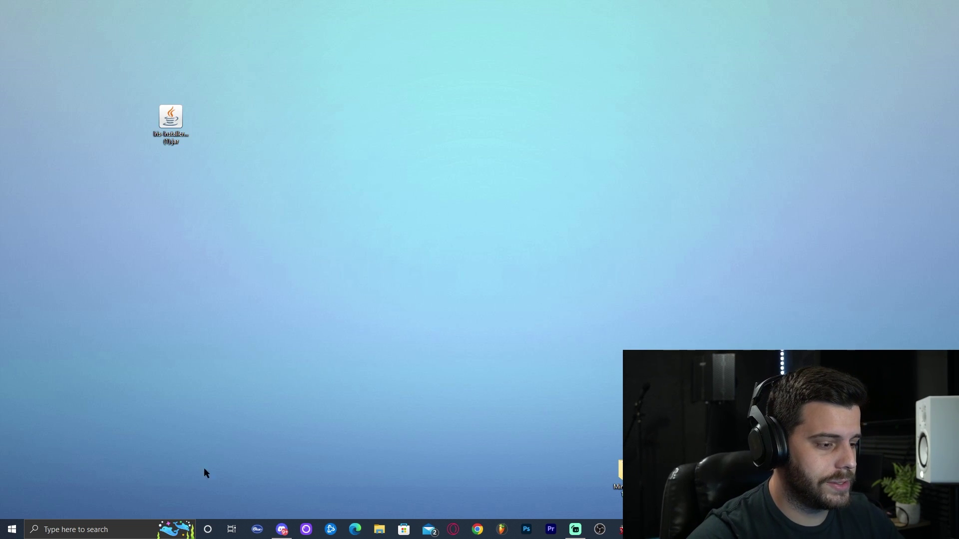
click(98, 532)
text(mine)
click(72, 259)
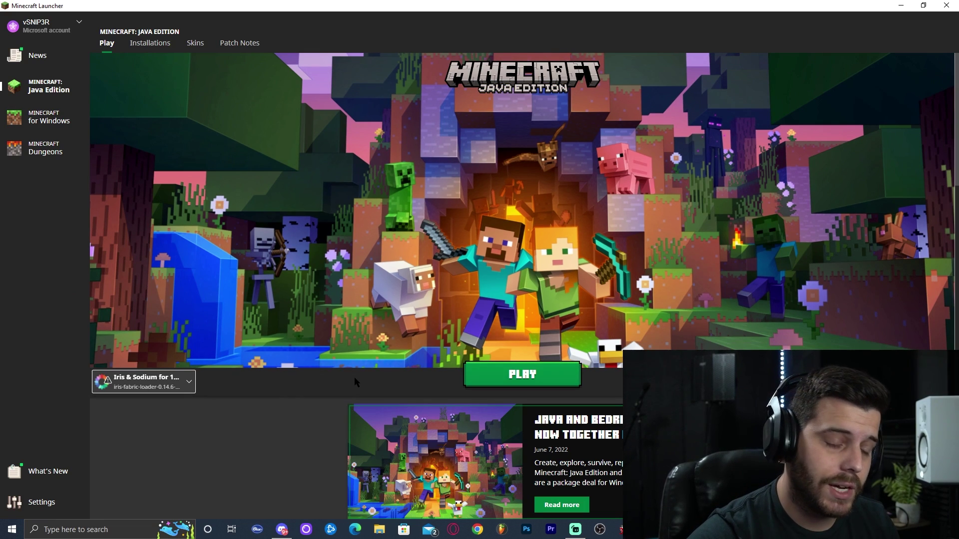
- Show the Installations list and toggle the Modded filter off and back on
click(174, 388)
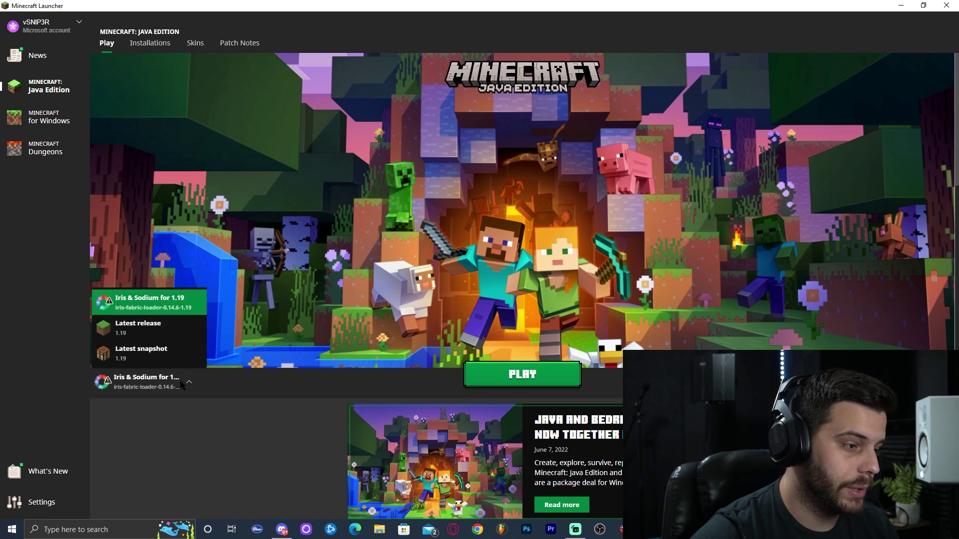
click(309, 398)
click(149, 43)
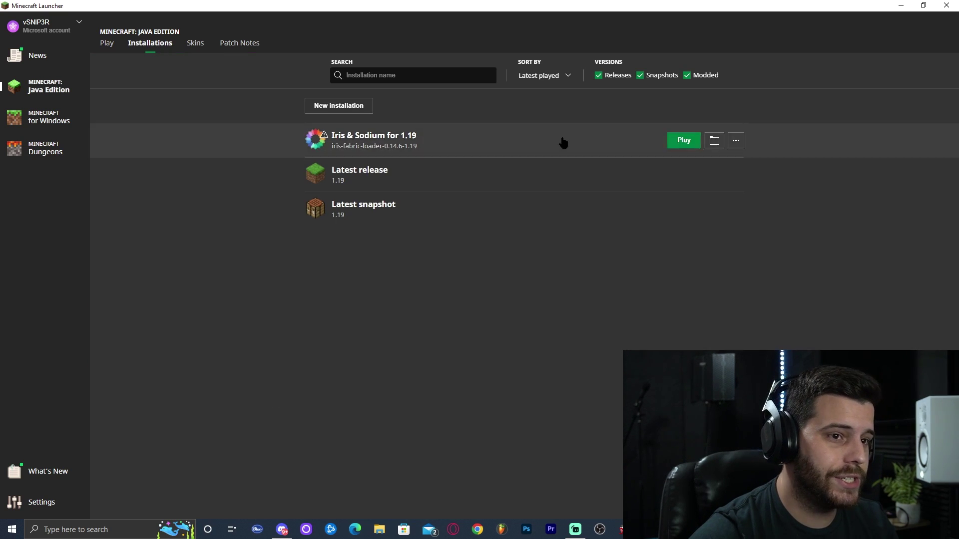
click(687, 76)
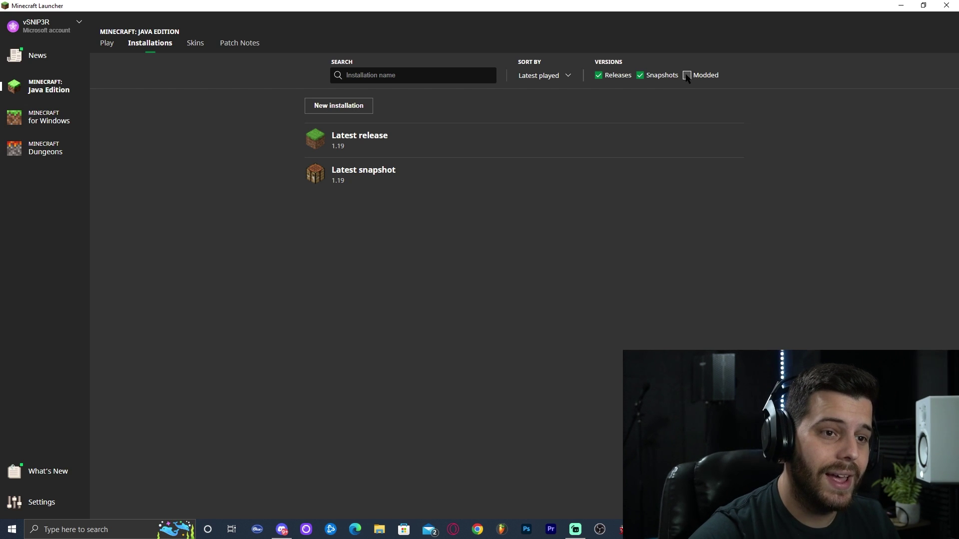
click(687, 75)
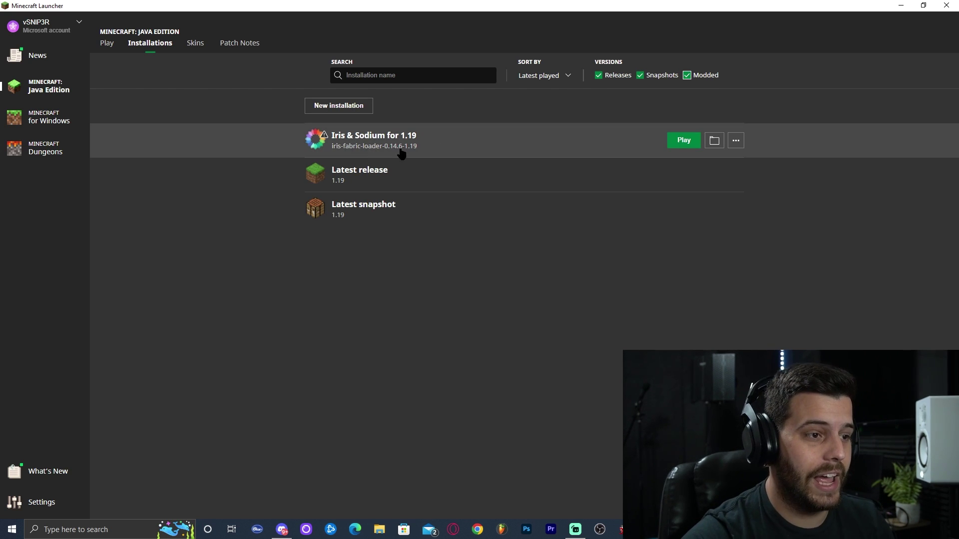
- Start a new installation using version release iris-fabric-loader-0.14.6-1.19
click(351, 106)
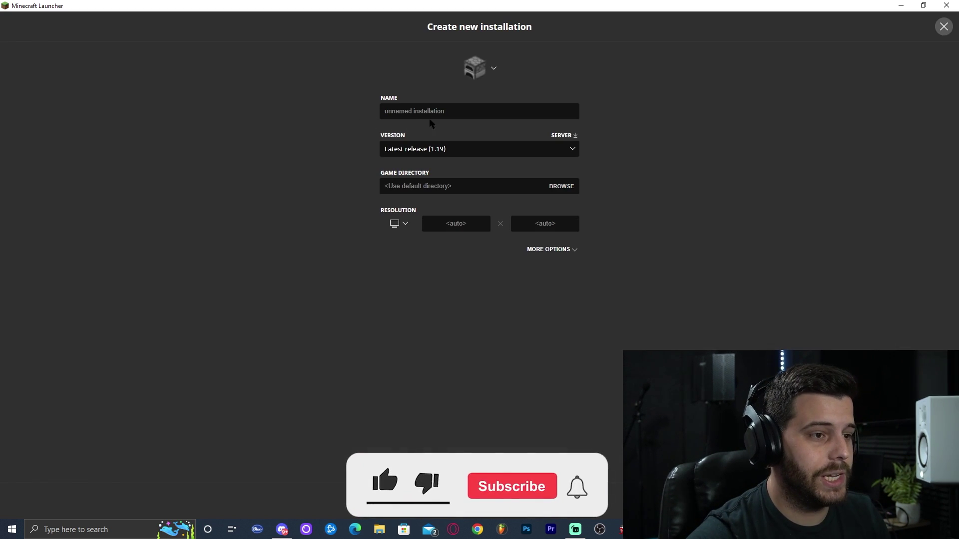
click(442, 153)
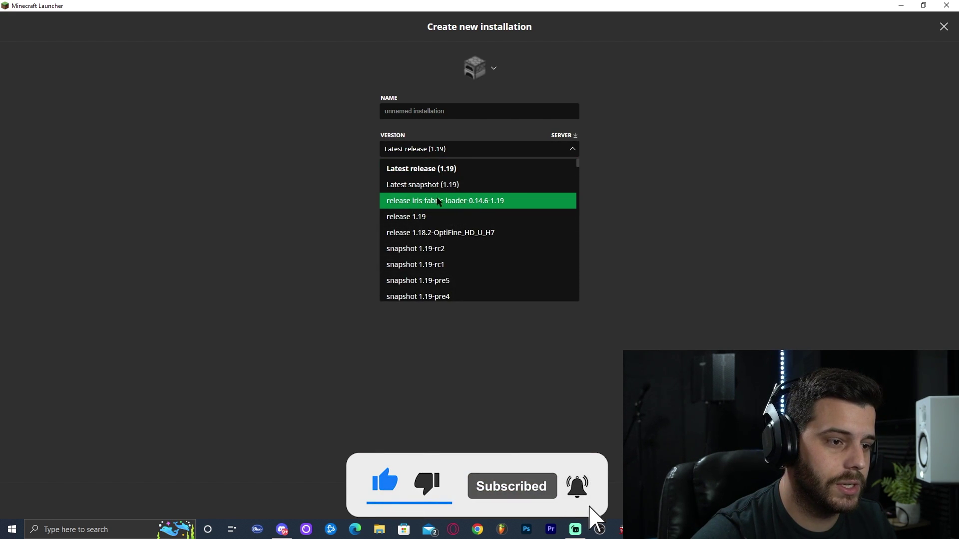
scroll(466, 204, down, 3)
scroll(475, 202, up, 3)
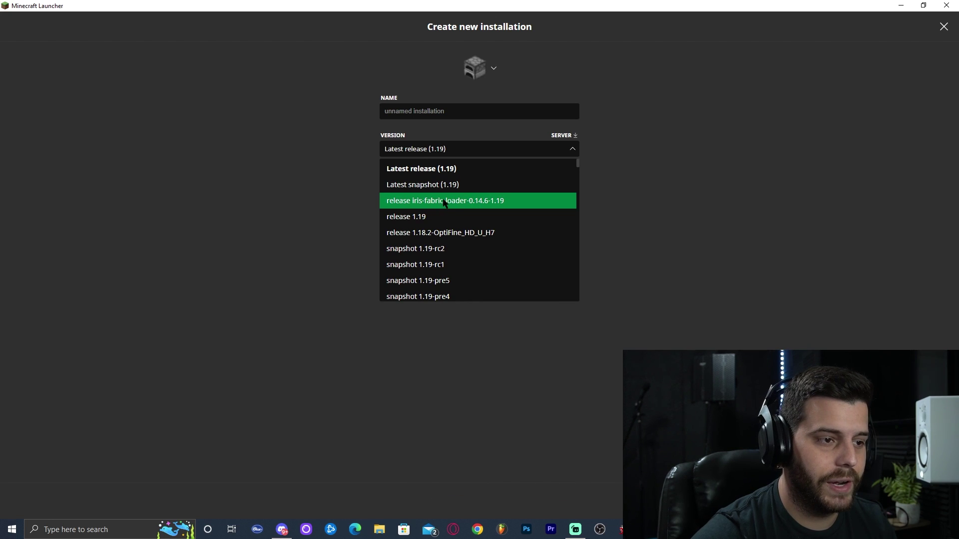
click(440, 201)
- Name the installation 's', create it, and launch Iris & Sodium for 1.19
click(442, 112)
text(s)
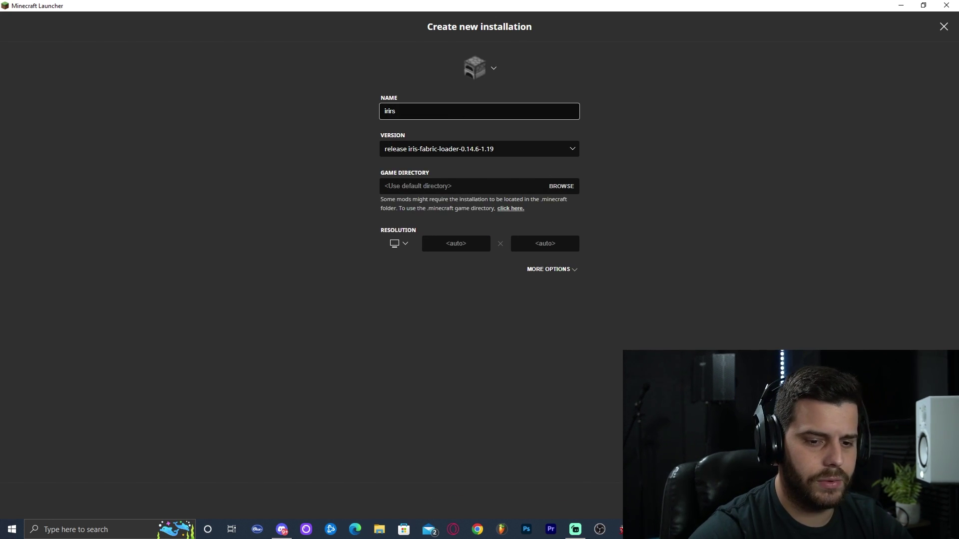
key(Return)
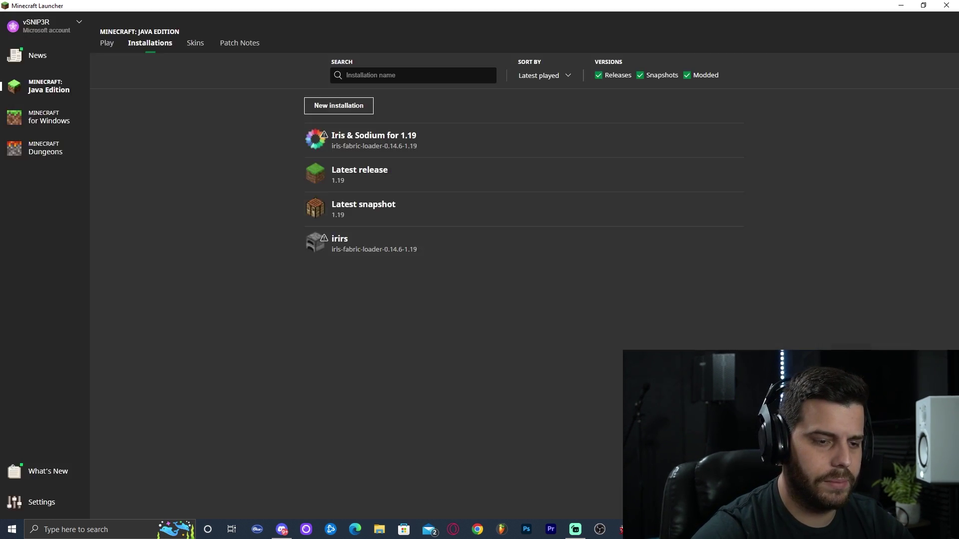
click(107, 44)
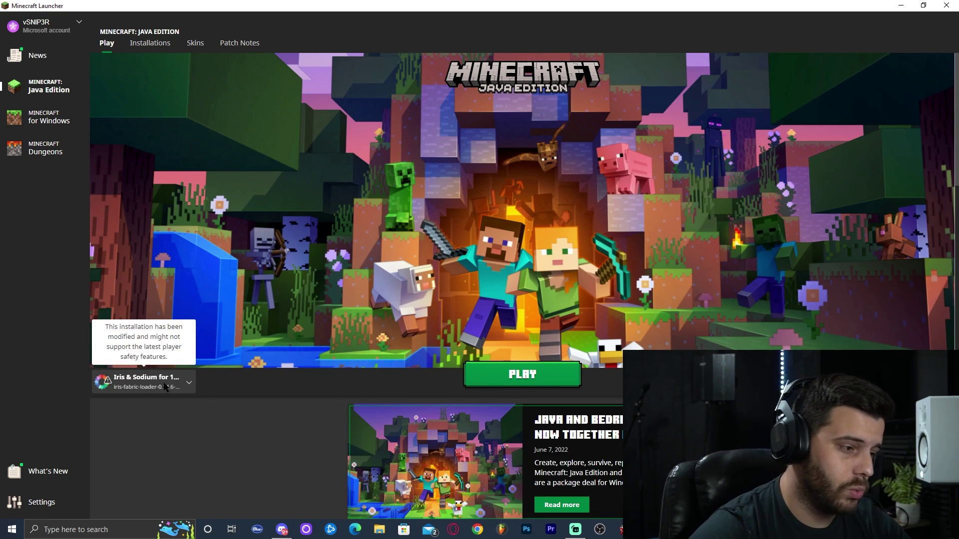
click(522, 375)
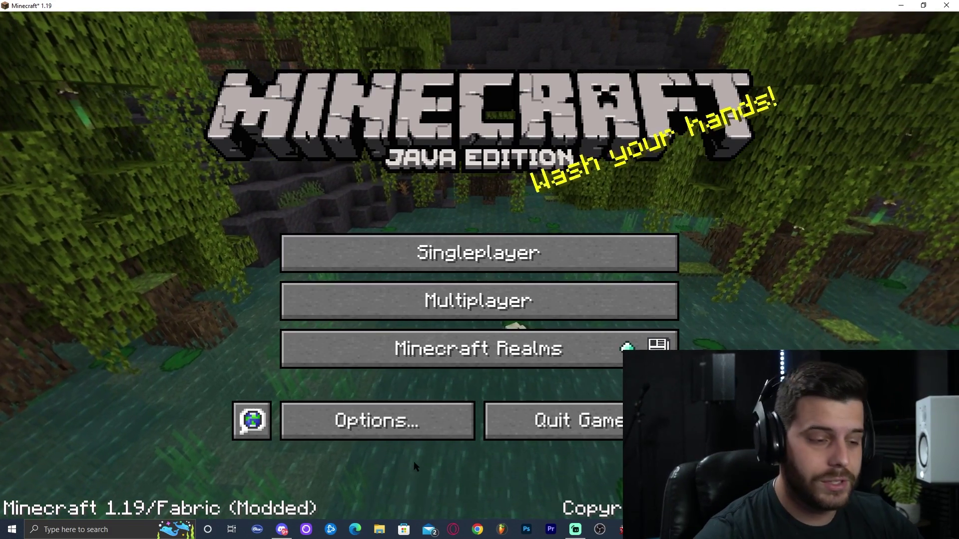
- Go to the Shader Packs list from Options > Video Settings and scroll through it
click(394, 432)
click(319, 246)
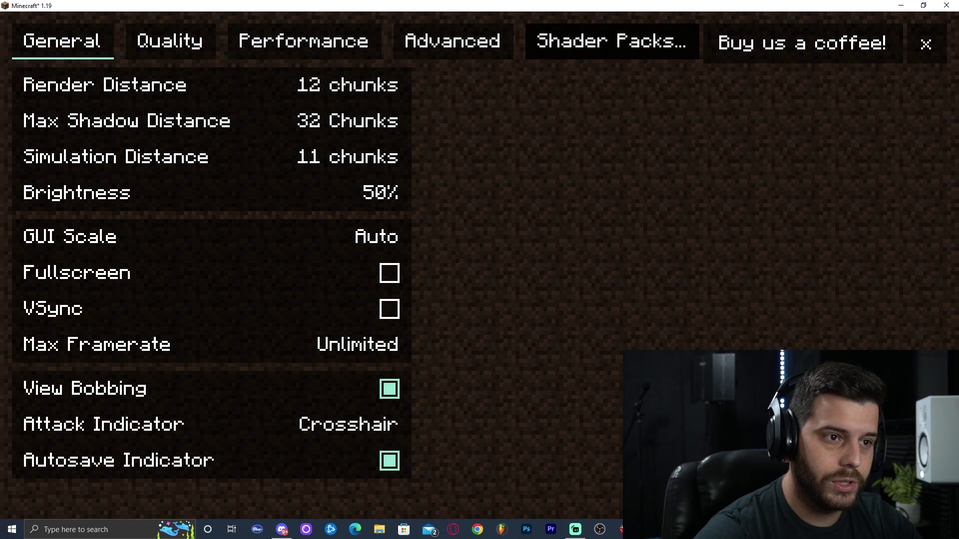
click(611, 41)
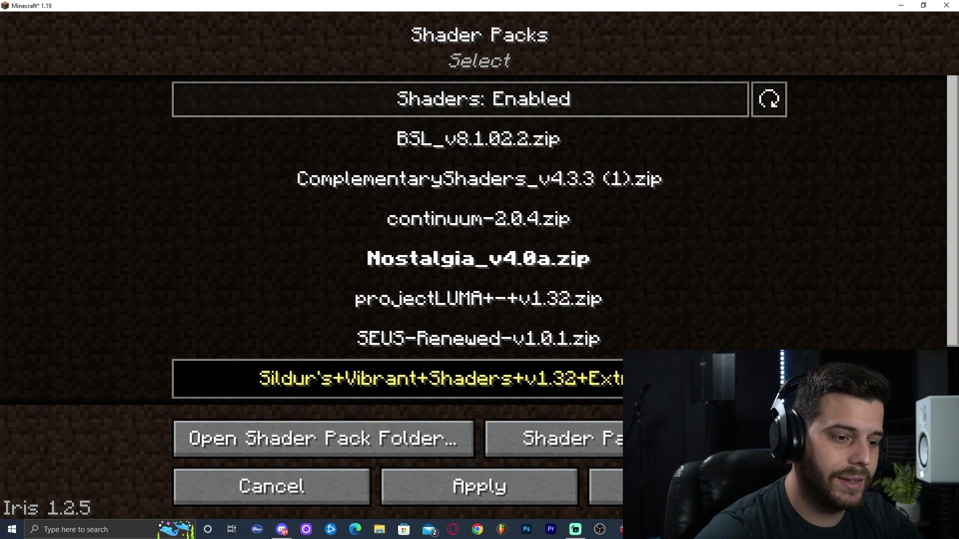
scroll(400, 250, down, 2)
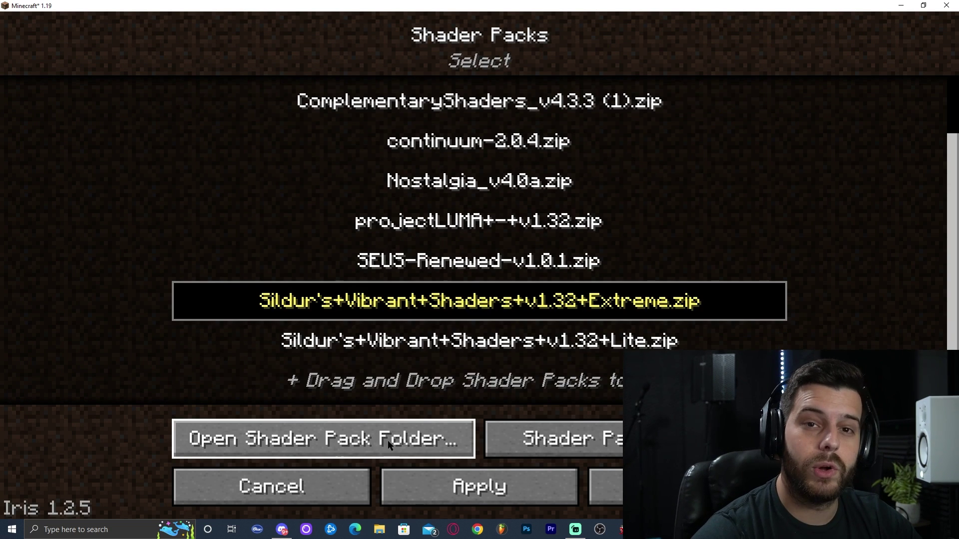
- Check the shaderpacks folder for the Vibrant v1.32 Extreme and Lite packs, then minimize Minecraft
click(349, 443)
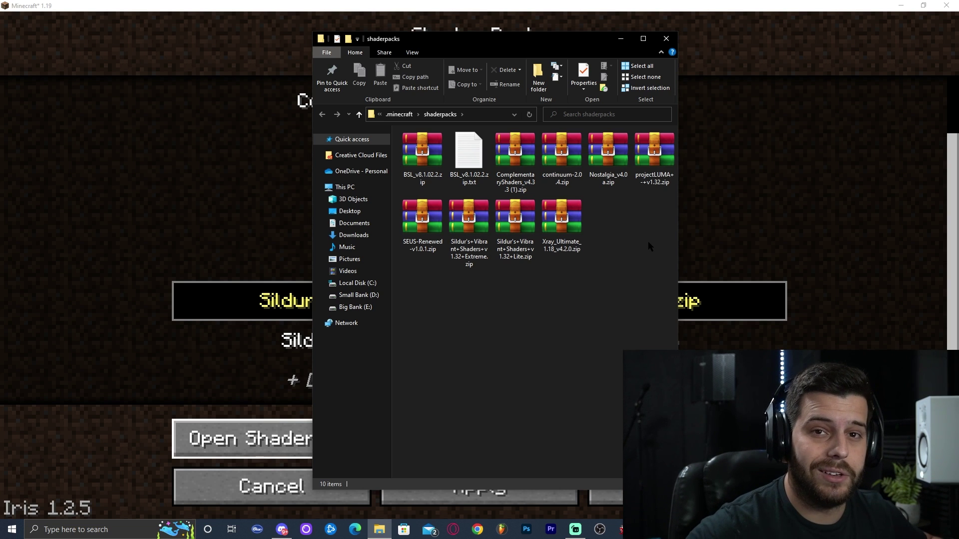
click(821, 35)
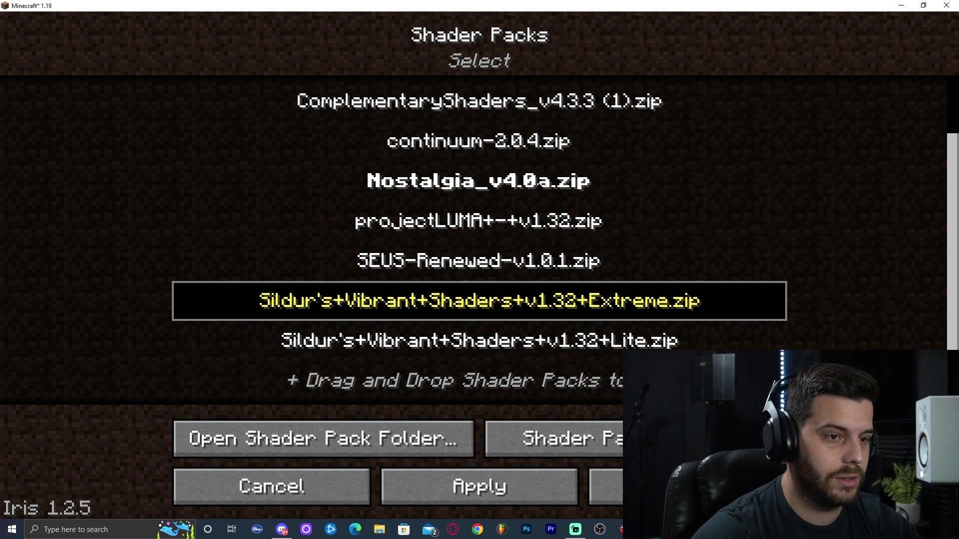
click(901, 5)
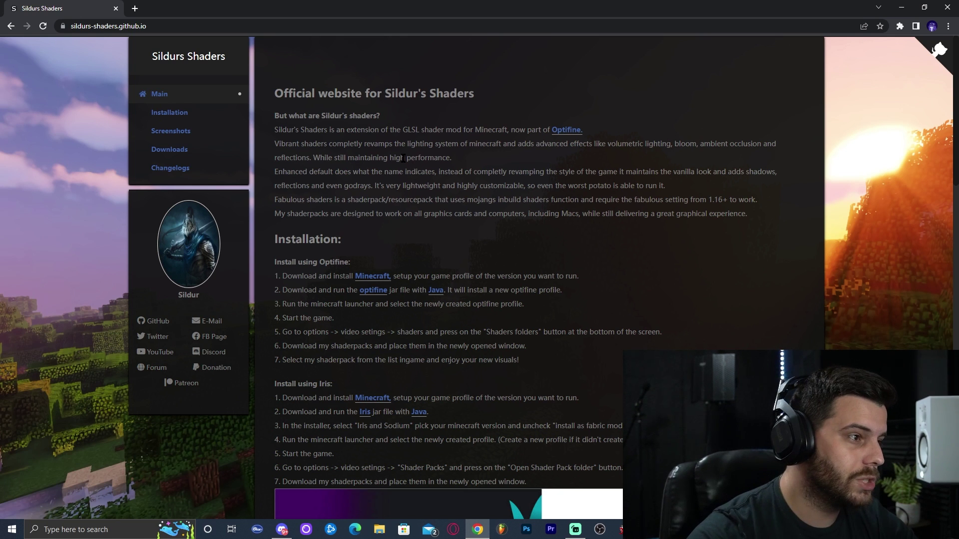
- Scroll the Sildur's Shaders page down to the Vibrant shaders v1.32 Lite through Extreme-Volumetric lighting downloads
scroll(748, 225, down, 15)
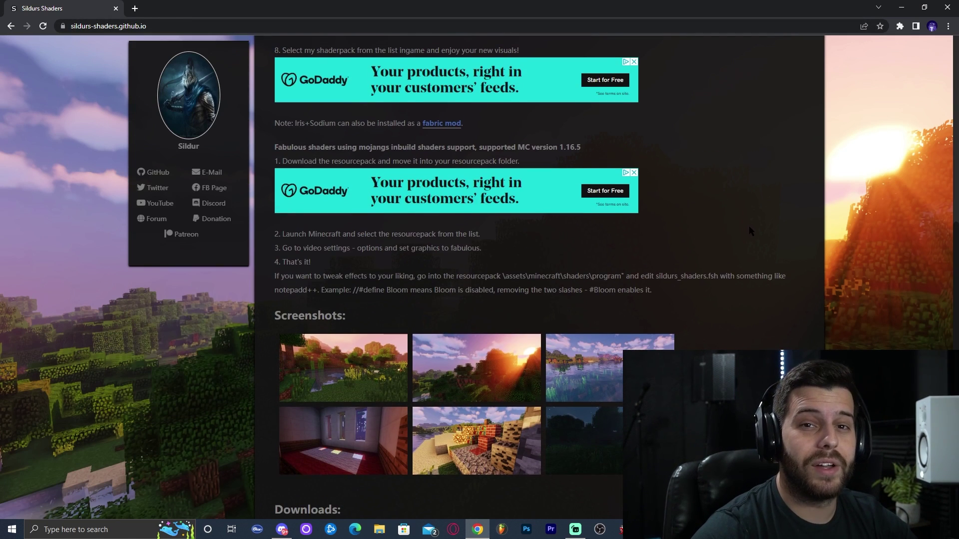
scroll(748, 225, down, 5)
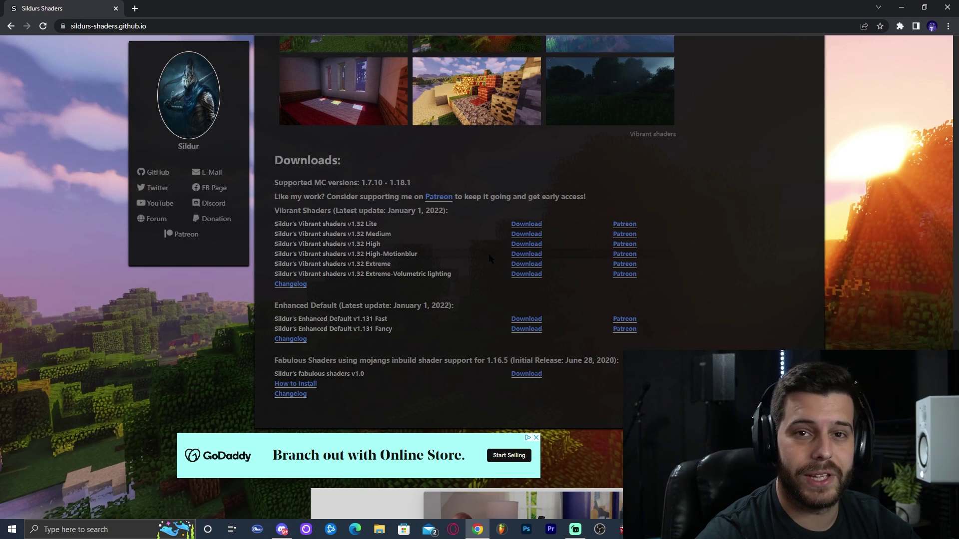
scroll(724, 256, up, 20)
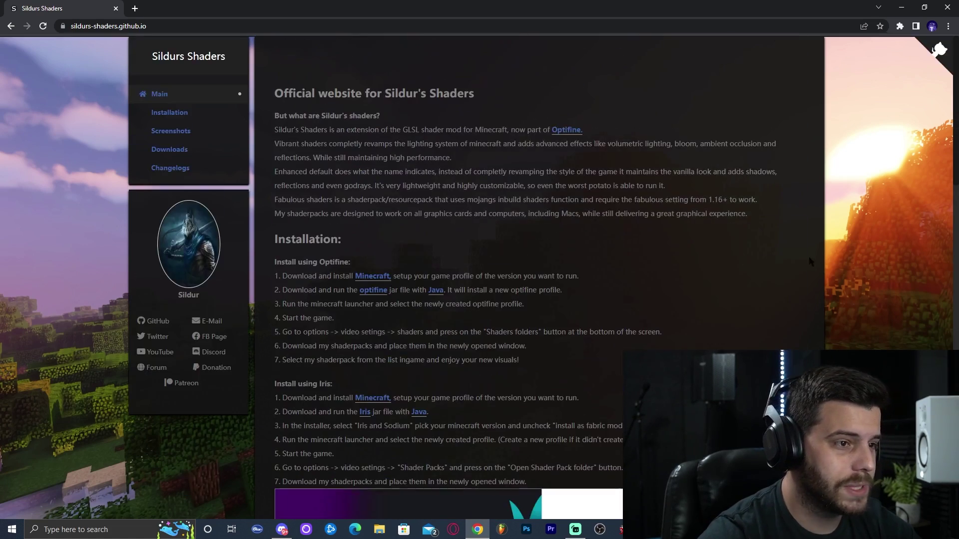
scroll(834, 253, down, 15)
scroll(828, 255, down, 4)
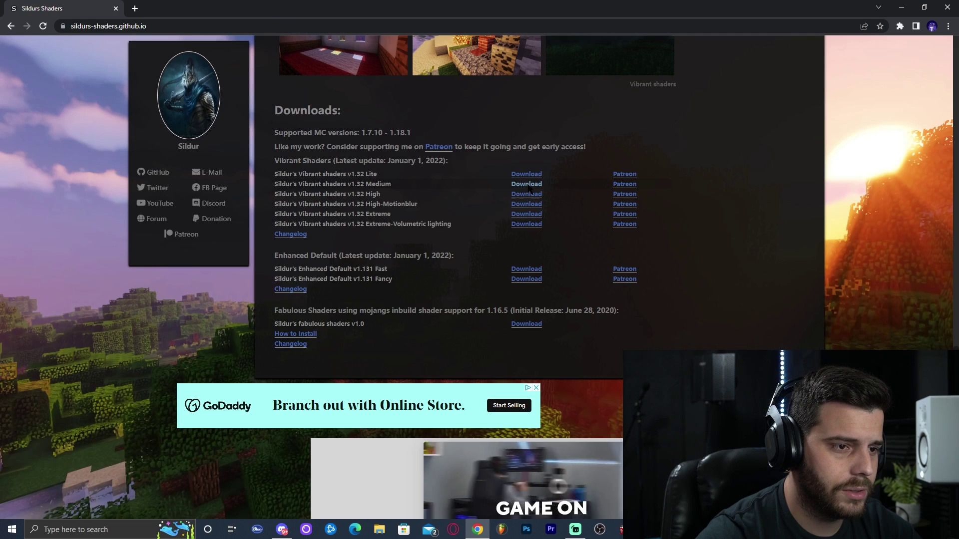
- Download 'Sildur's Vibrant Shaders v1.32 Medium.zip' from CurseForge, skipping the ad page
click(665, 195)
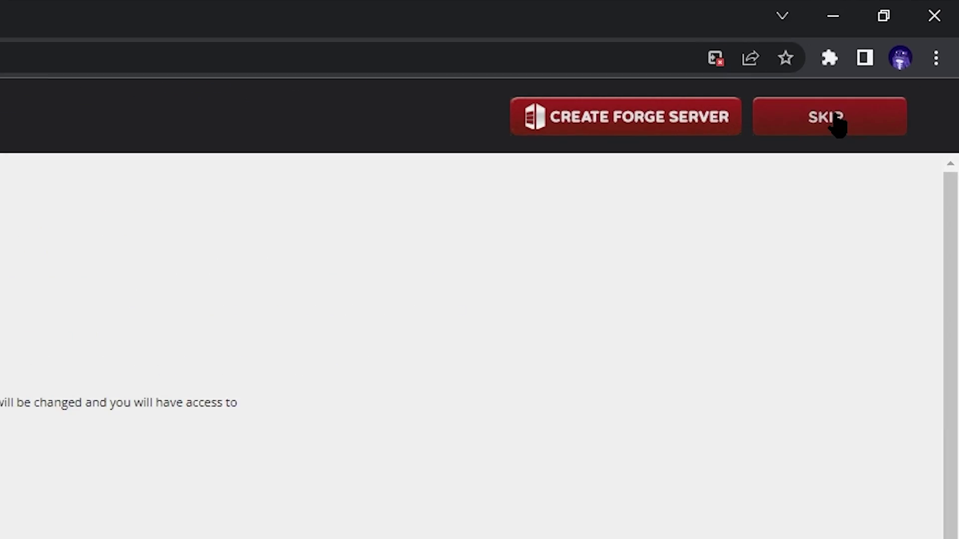
click(905, 55)
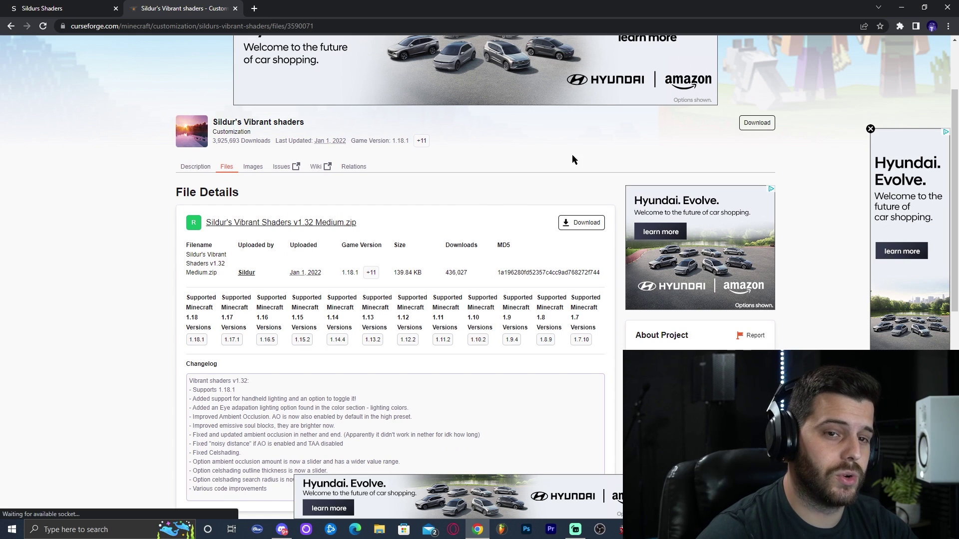
scroll(572, 159, up, 2)
scroll(491, 215, down, 4)
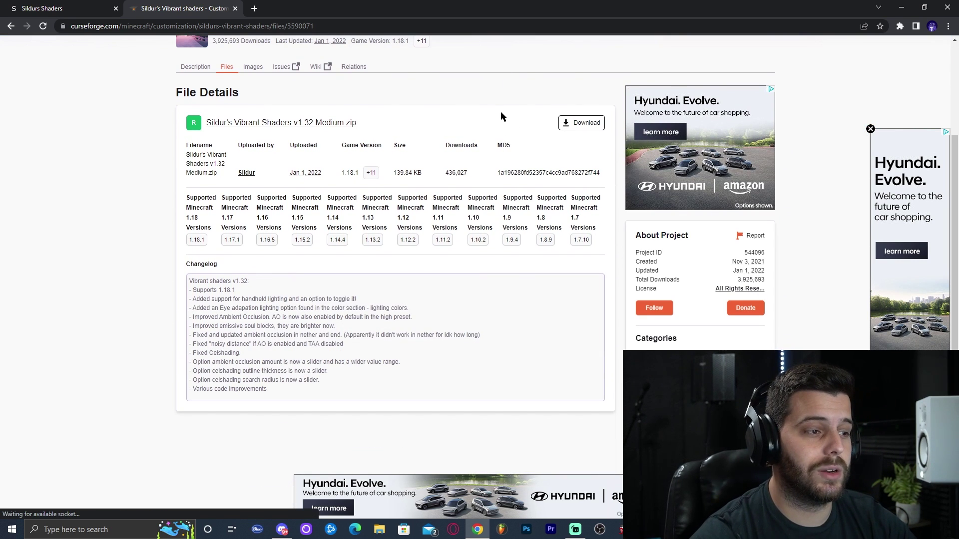
scroll(497, 112, up, 2)
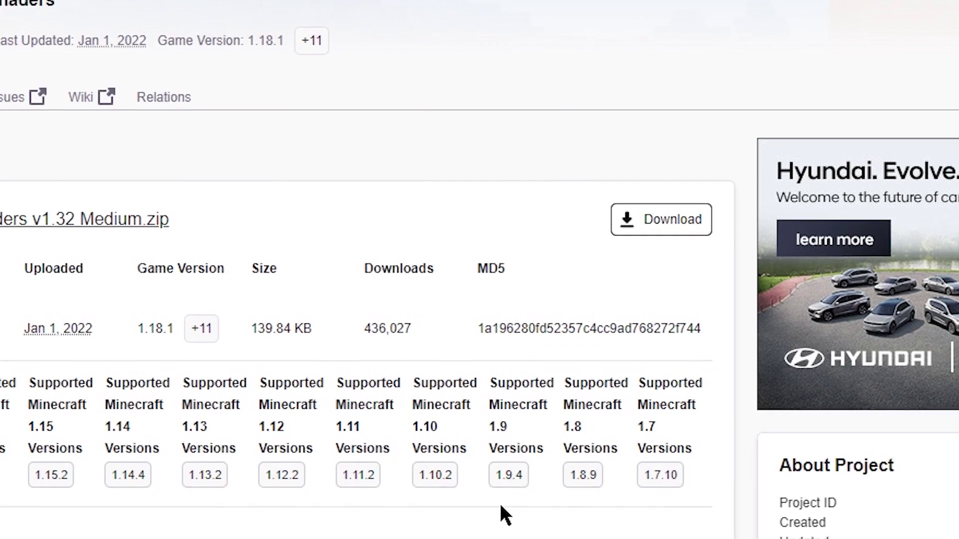
click(581, 222)
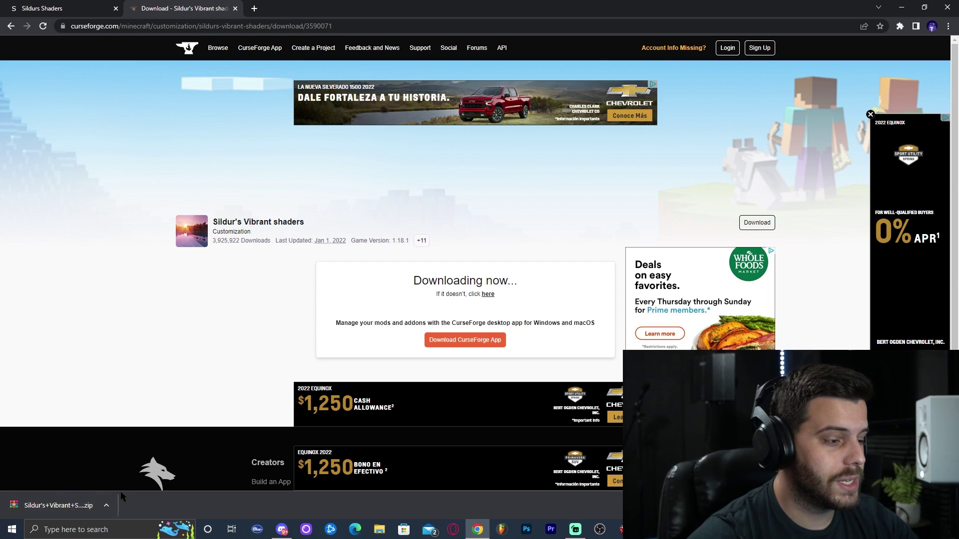
- Put the Medium shader zip on the desktop, close Chrome, and show Minecraft as a smaller window
key(super+Down)
drag(421, 357, 195, 244)
click(817, 36)
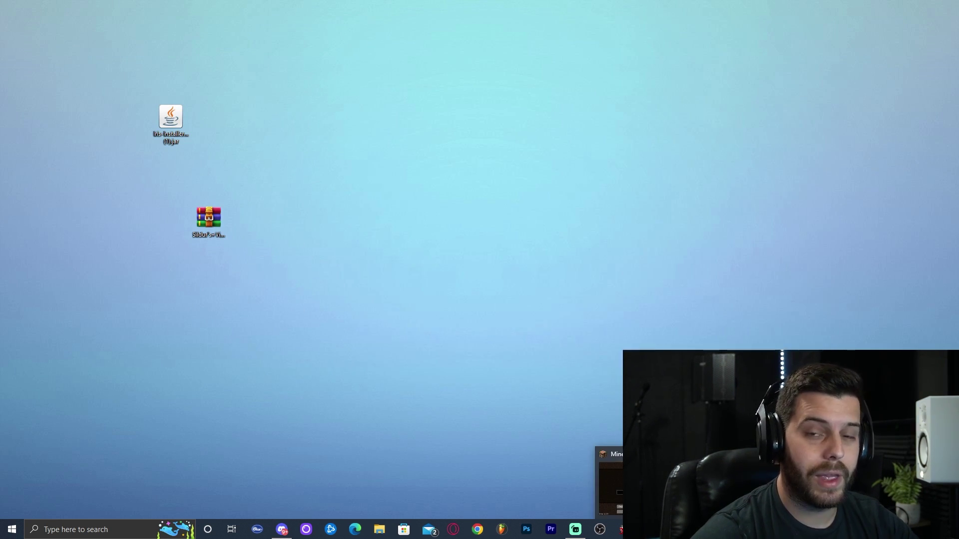
click(612, 479)
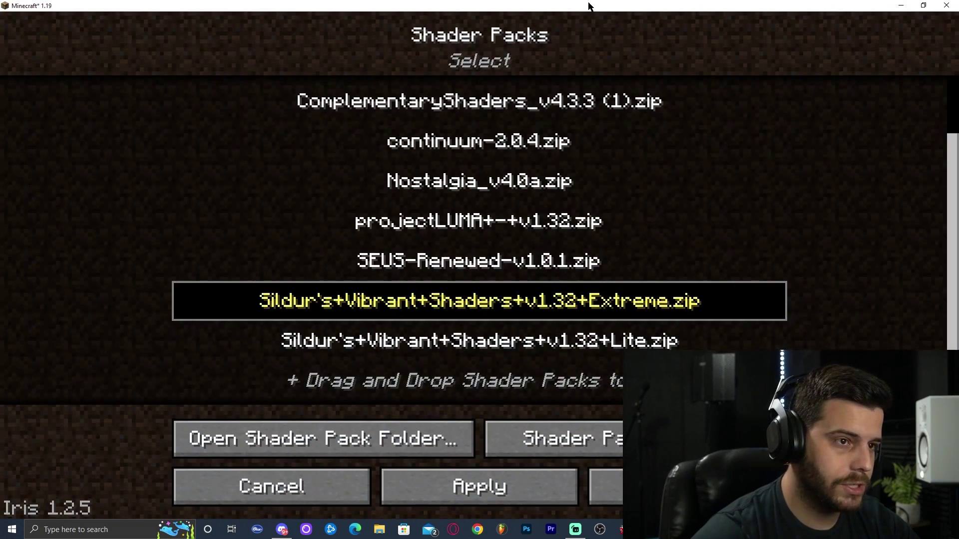
drag(590, 4, 655, 16)
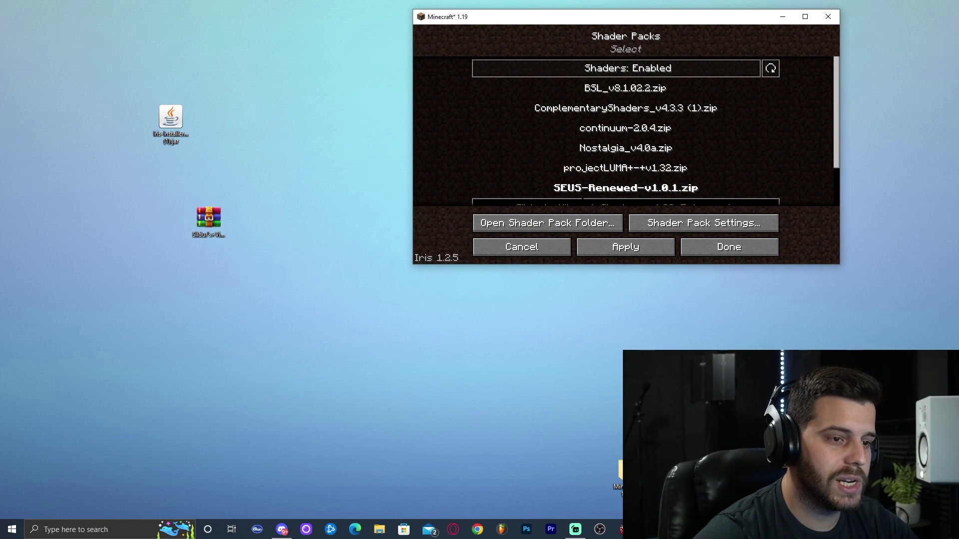
- Reopen Minecraft's shaderpacks folder from Video Settings and drag the Medium zip into it
key(Escape)
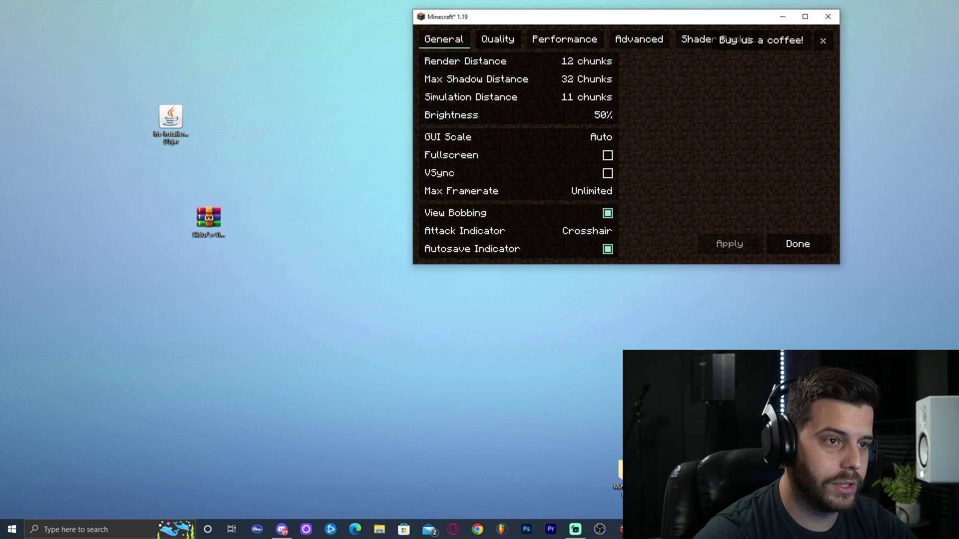
key(Escape)
key(Escape)
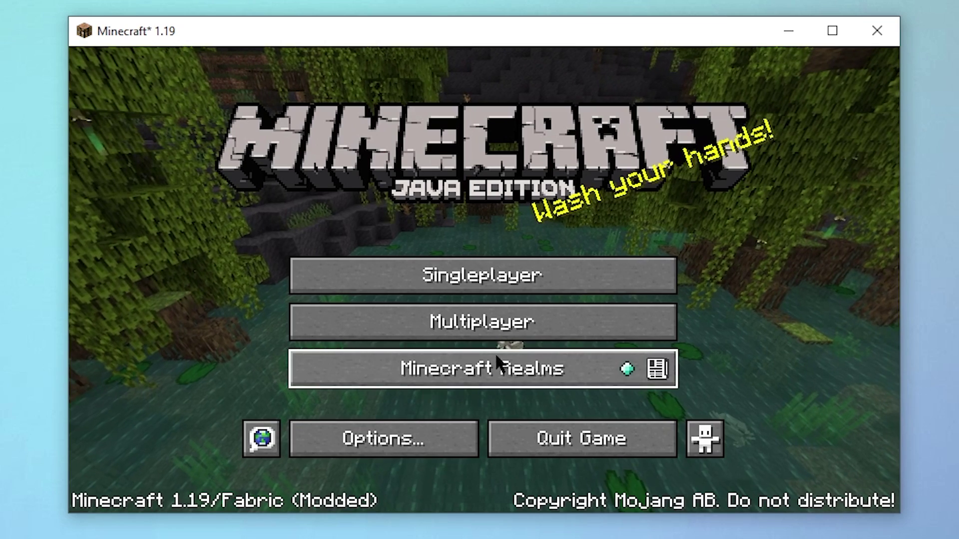
click(584, 227)
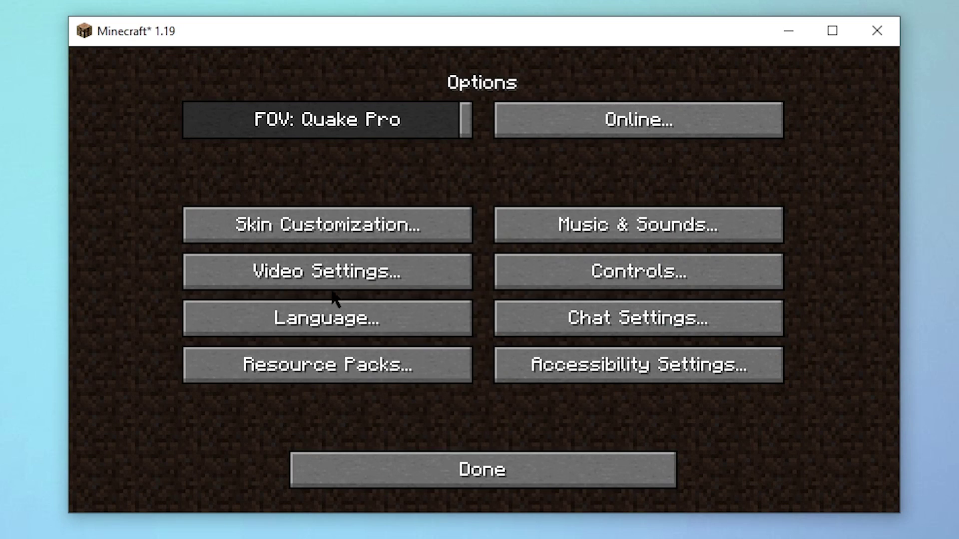
click(333, 285)
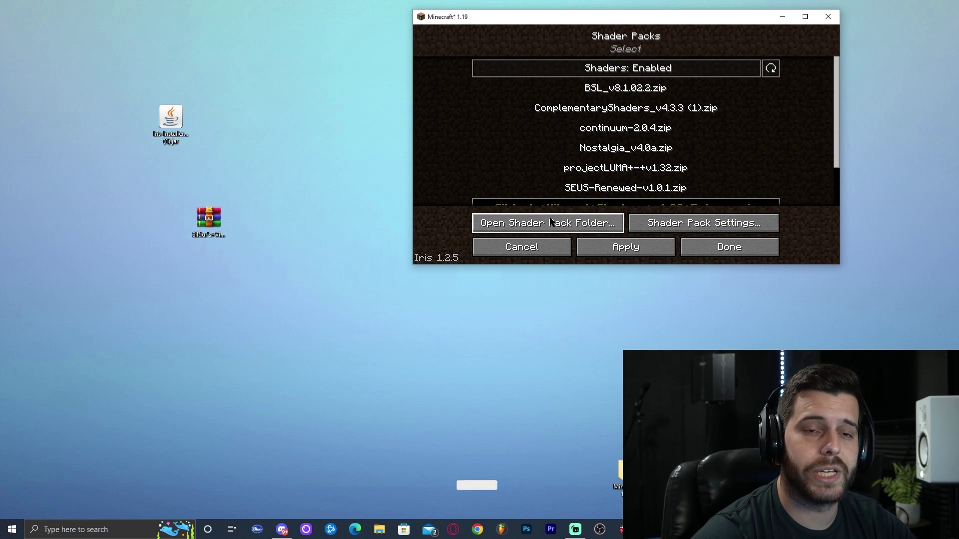
click(550, 221)
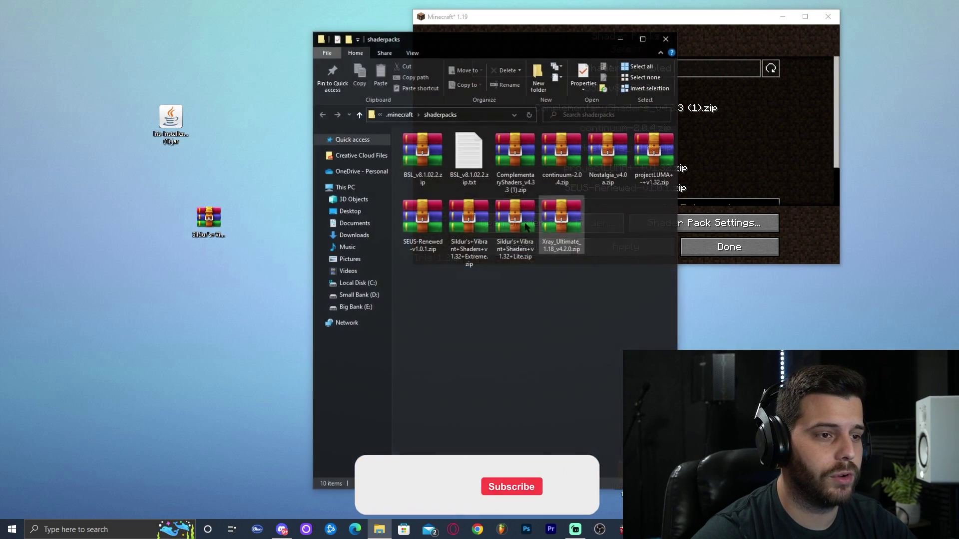
drag(218, 225, 499, 299)
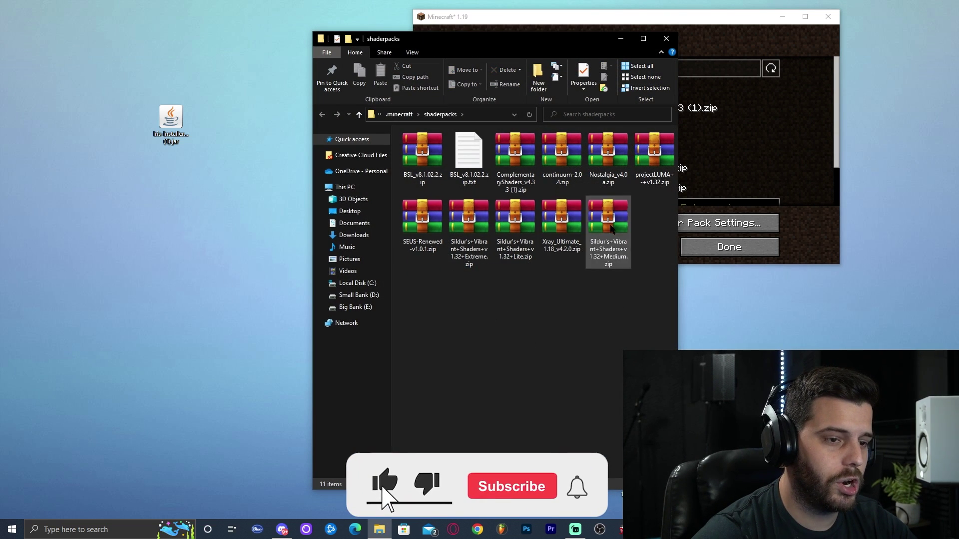
click(666, 39)
double_click(649, 16)
scroll(479, 260, down, 2)
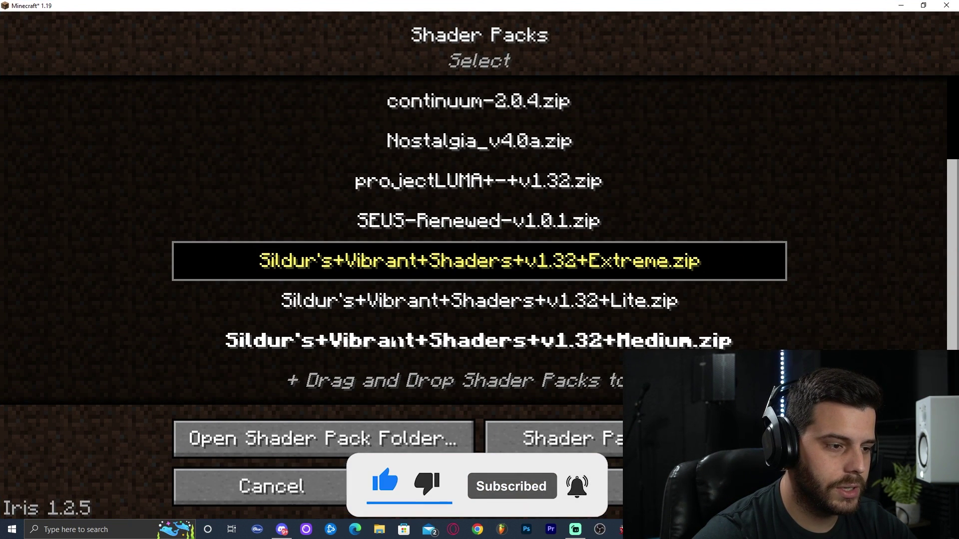
- Select and apply the Sildur's Vibrant v1.32 Medium shader pack, then return to the title screen
click(479, 341)
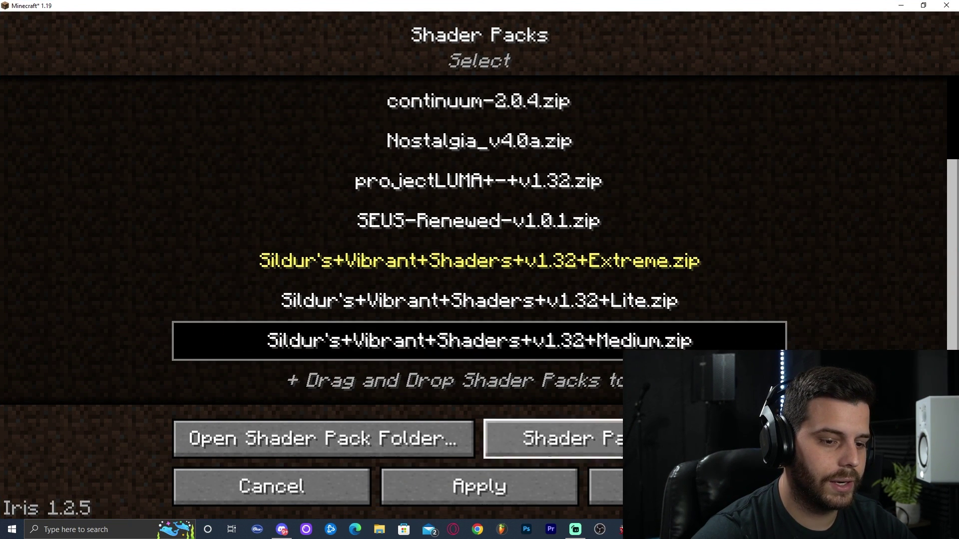
click(483, 483)
click(609, 486)
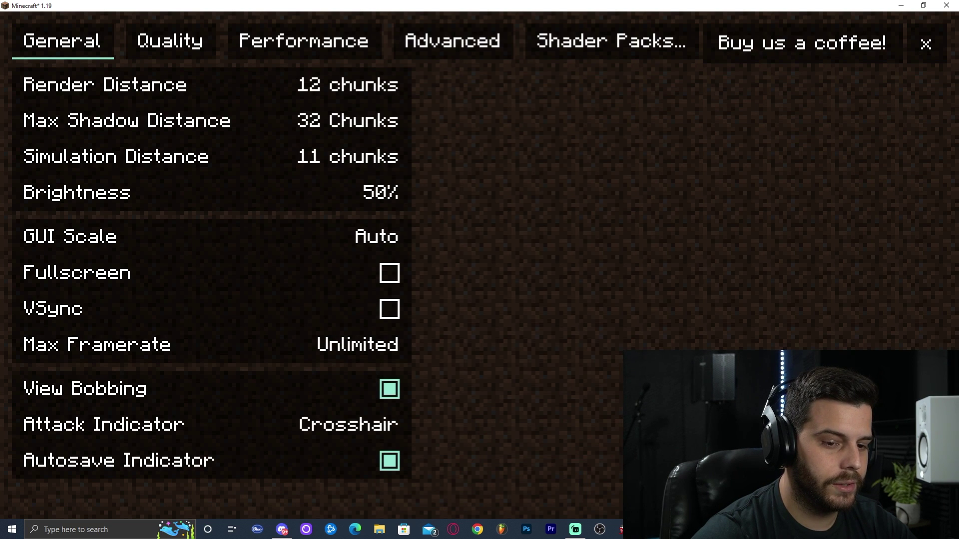
key(Escape)
key(Escape)
- Load the Xray singleplayer world and walk across the snowy ice to a spruce trunk
click(472, 250)
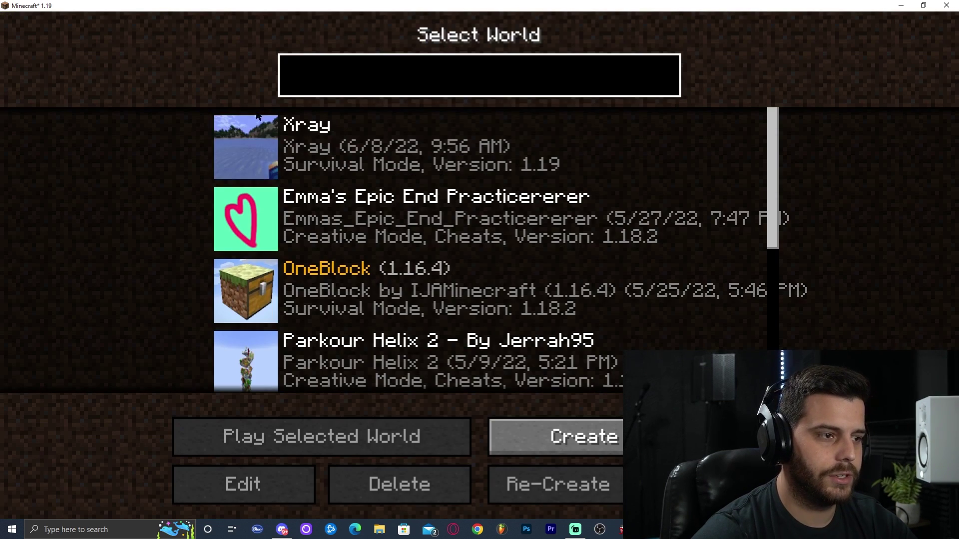
click(255, 127)
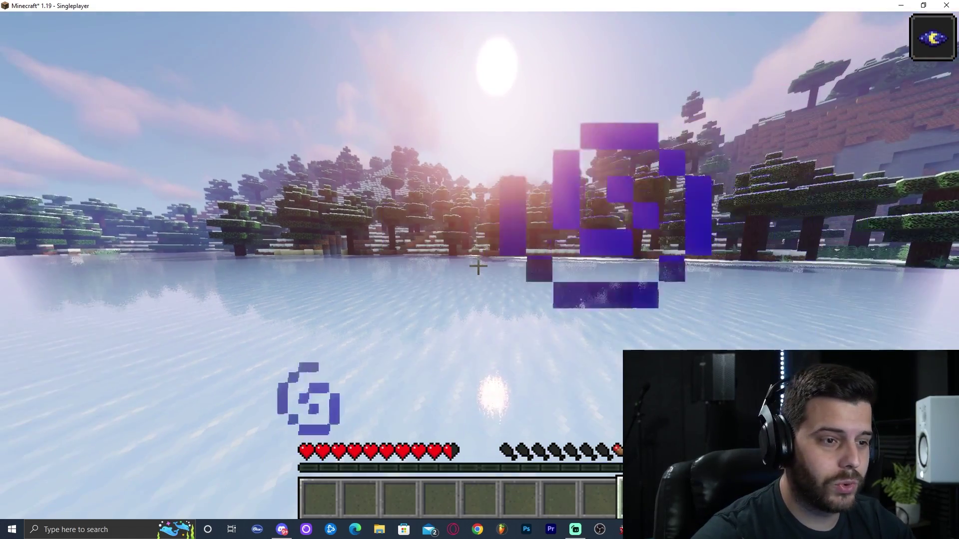
key(w)
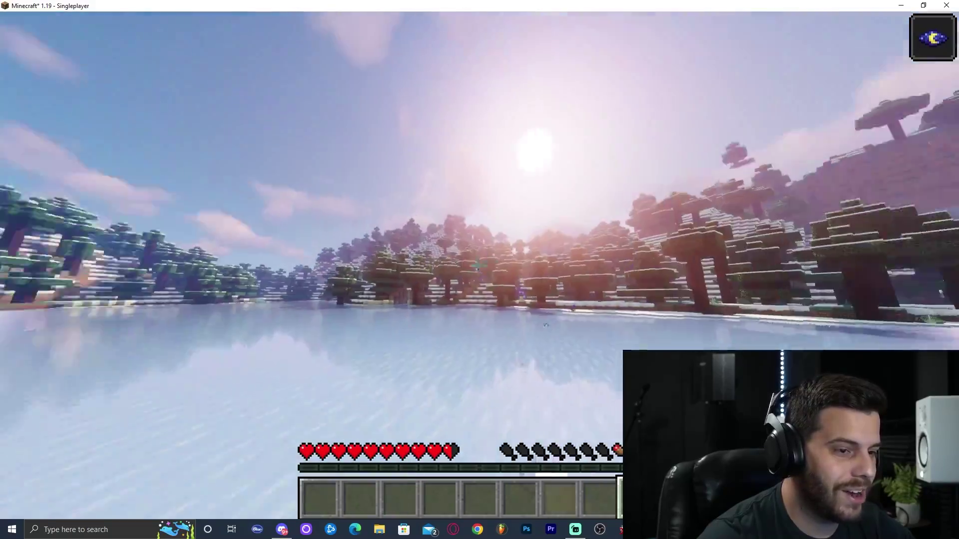
key(w)
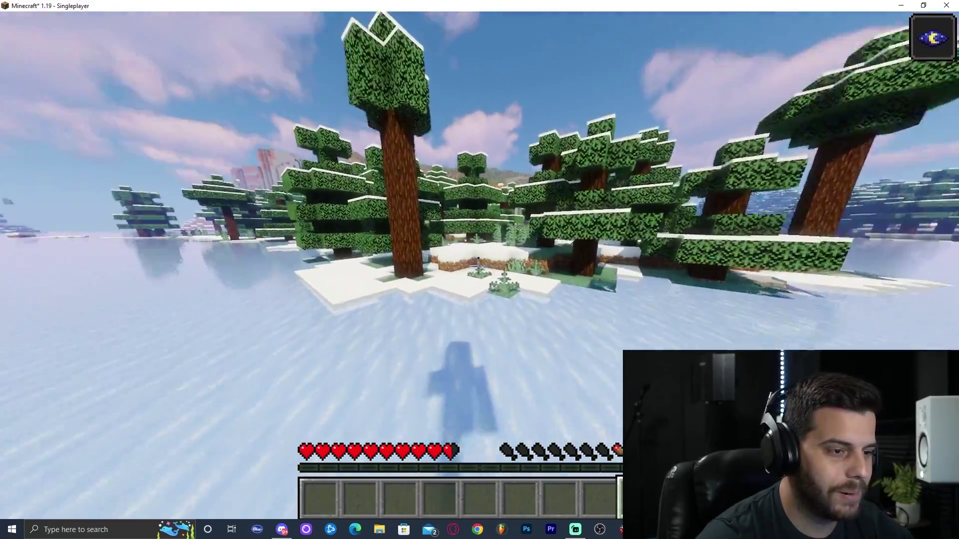
key(w)
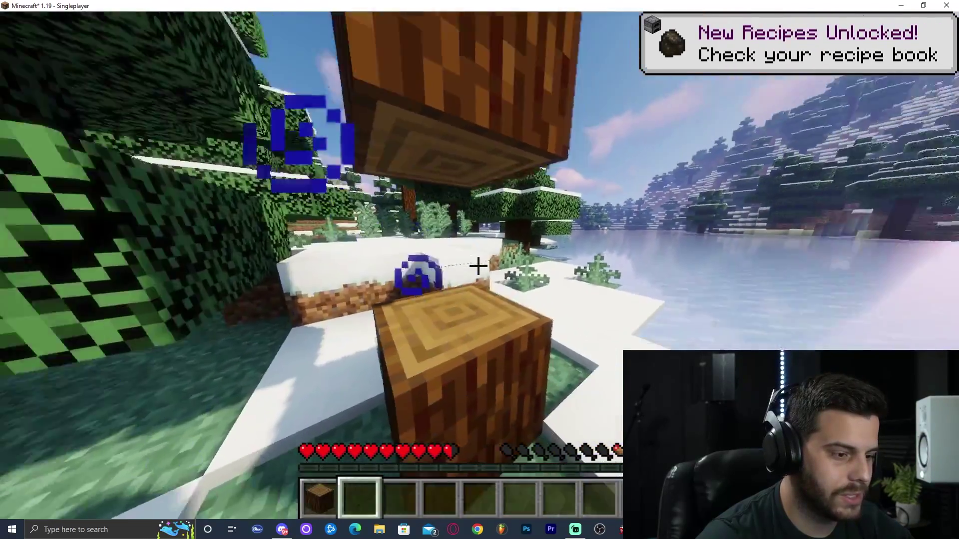
key(e)
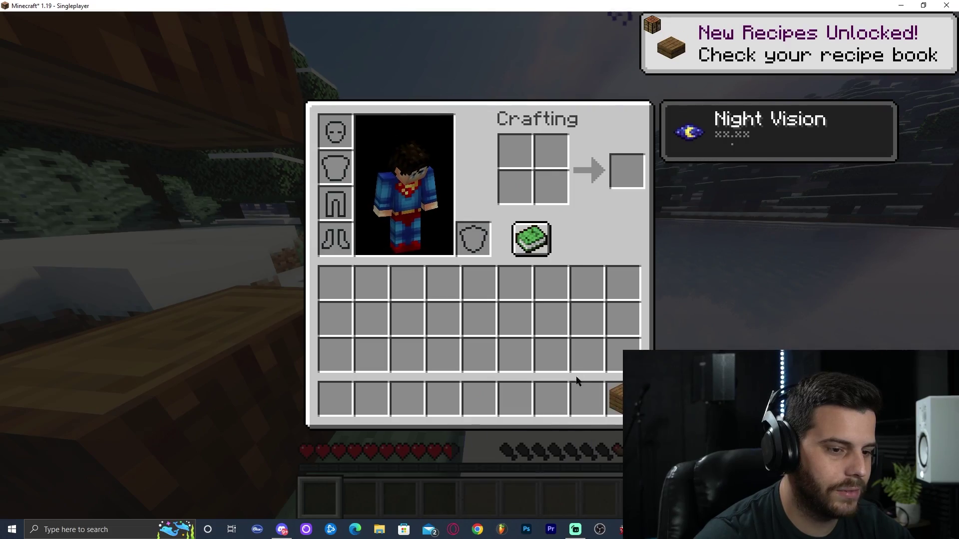
key(e)
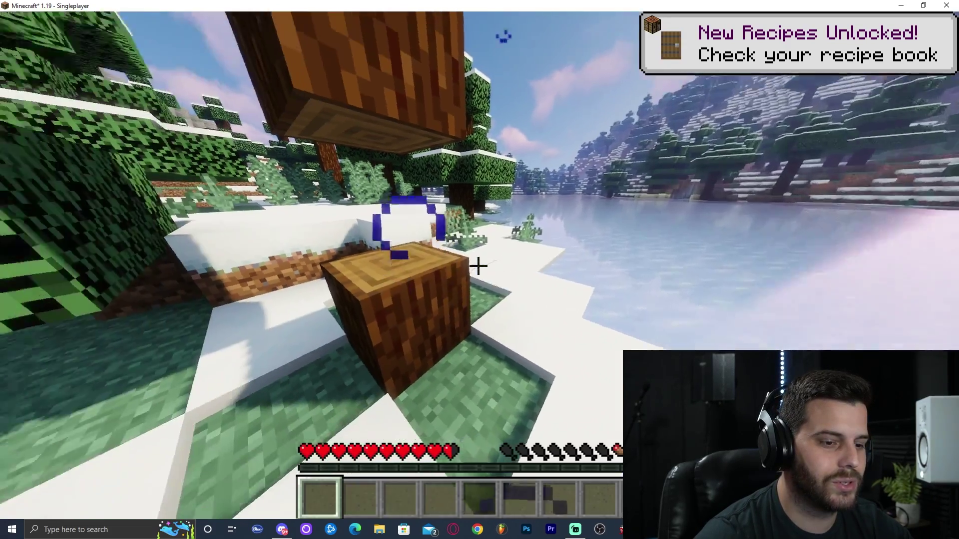